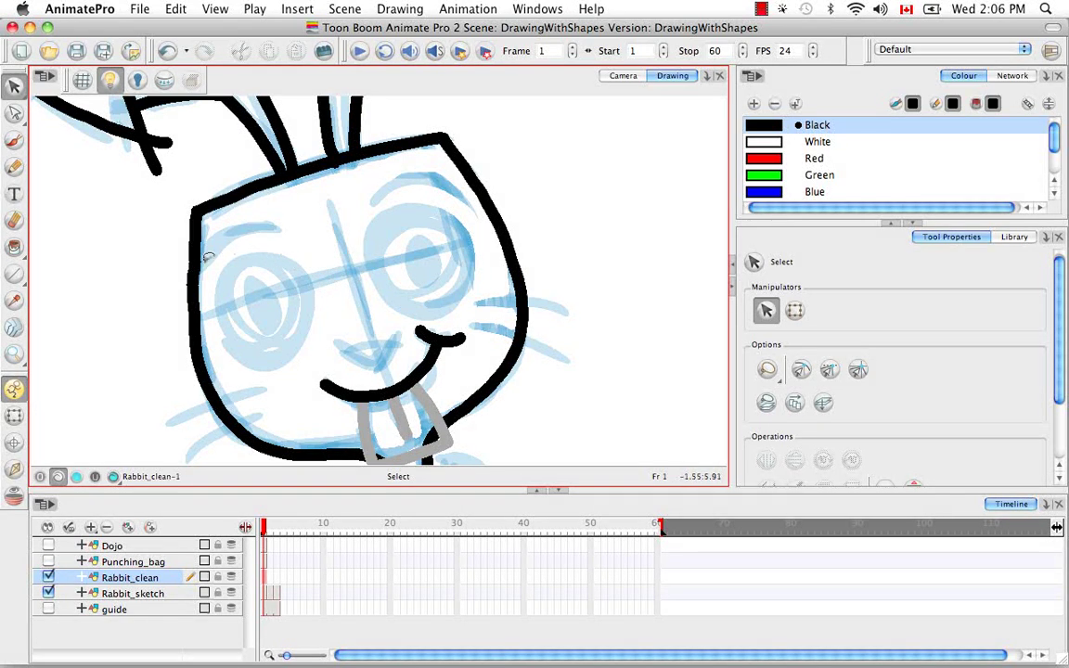
# - Pick the Line tool from the shape tool flyout in the left toolbar
pyautogui.click(15, 275)
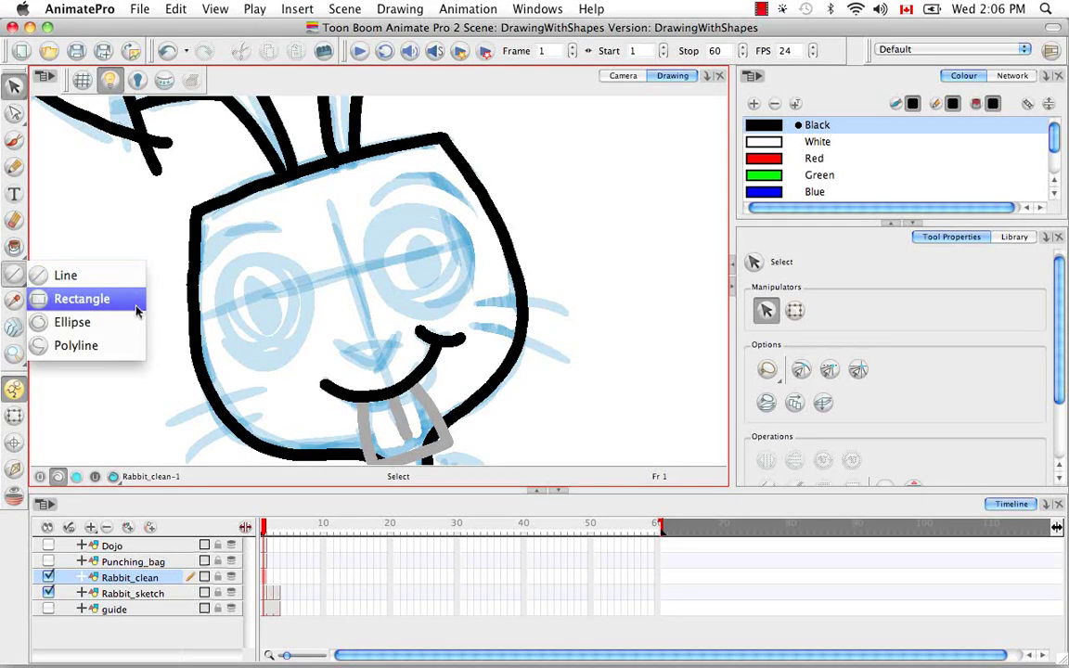
pyautogui.click(135, 275)
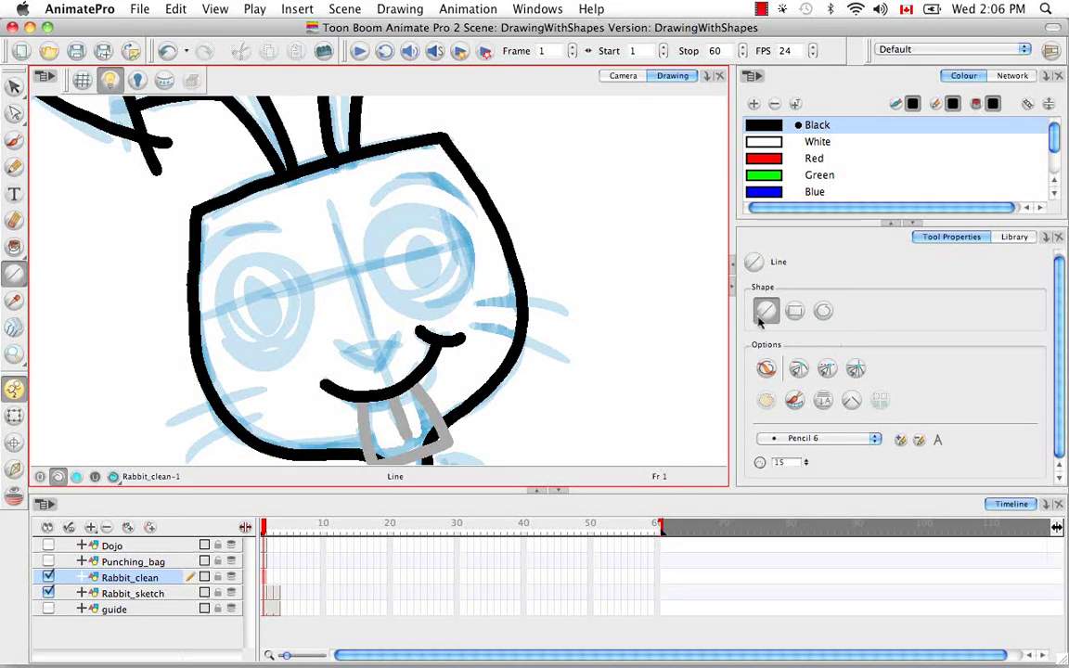
pyautogui.click(795, 311)
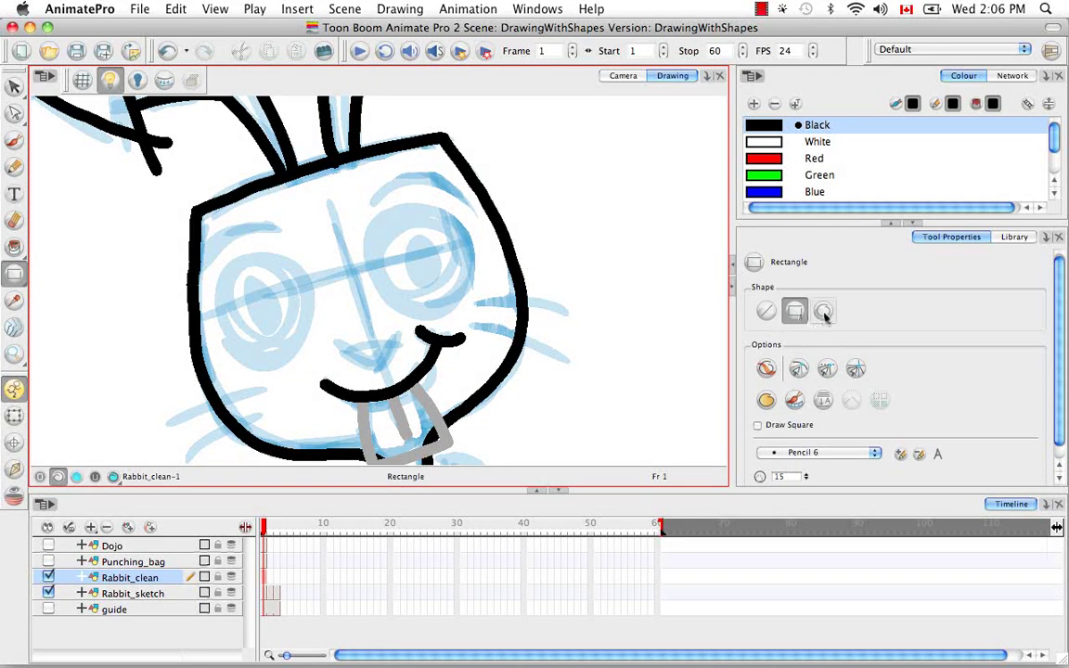
pyautogui.click(824, 313)
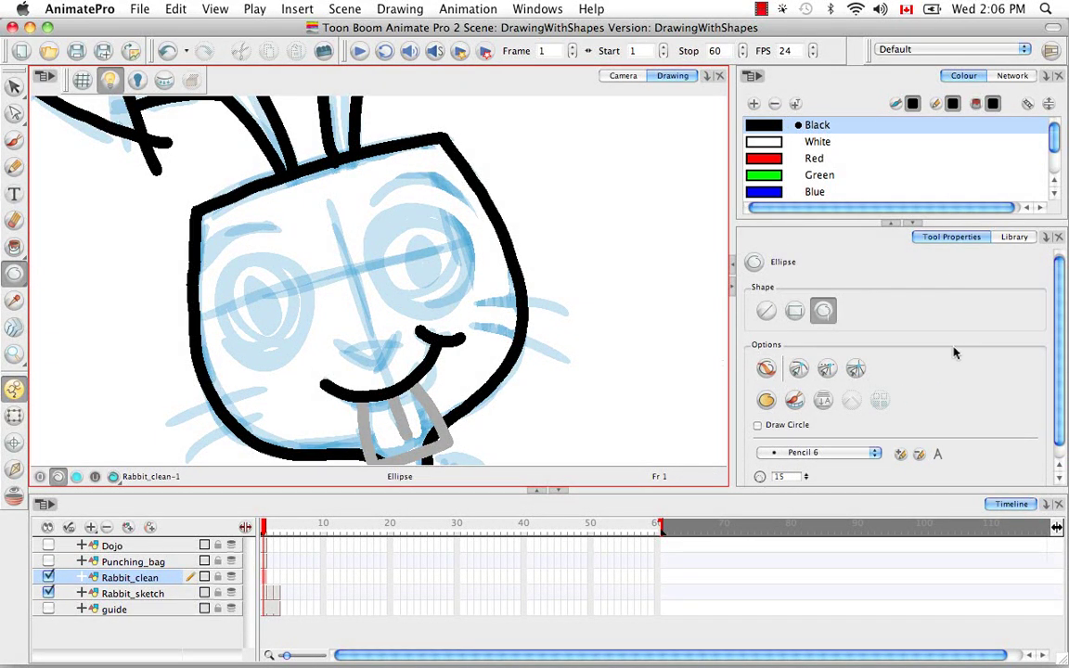
pyautogui.click(766, 311)
pyautogui.click(14, 275)
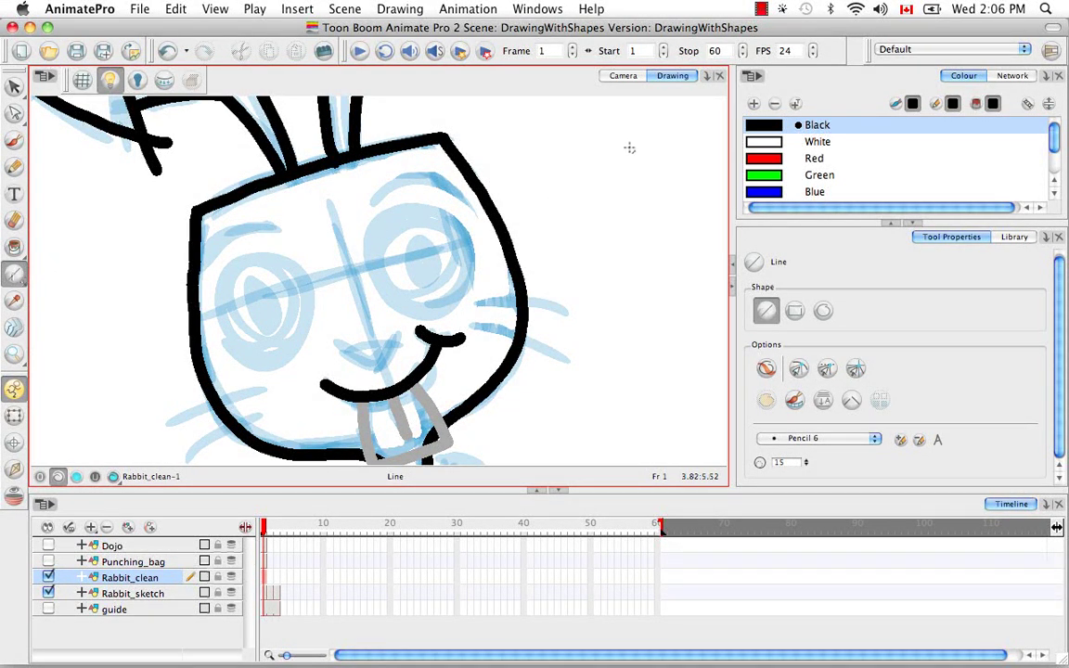
pyautogui.moveTo(623, 138)
pyautogui.mouseDown()
pyautogui.moveTo(637, 264)
pyautogui.moveTo(579, 250)
pyautogui.moveTo(525, 158)
pyautogui.moveTo(523, 72)
pyautogui.moveTo(609, 85)
pyautogui.moveTo(711, 167)
pyautogui.moveTo(696, 205)
pyautogui.moveTo(651, 239)
pyautogui.moveTo(617, 244)
pyautogui.moveTo(621, 212)
pyautogui.moveTo(634, 248)
pyautogui.moveTo(620, 249)
pyautogui.moveTo(574, 230)
pyautogui.moveTo(516, 165)
pyautogui.mouseUp()
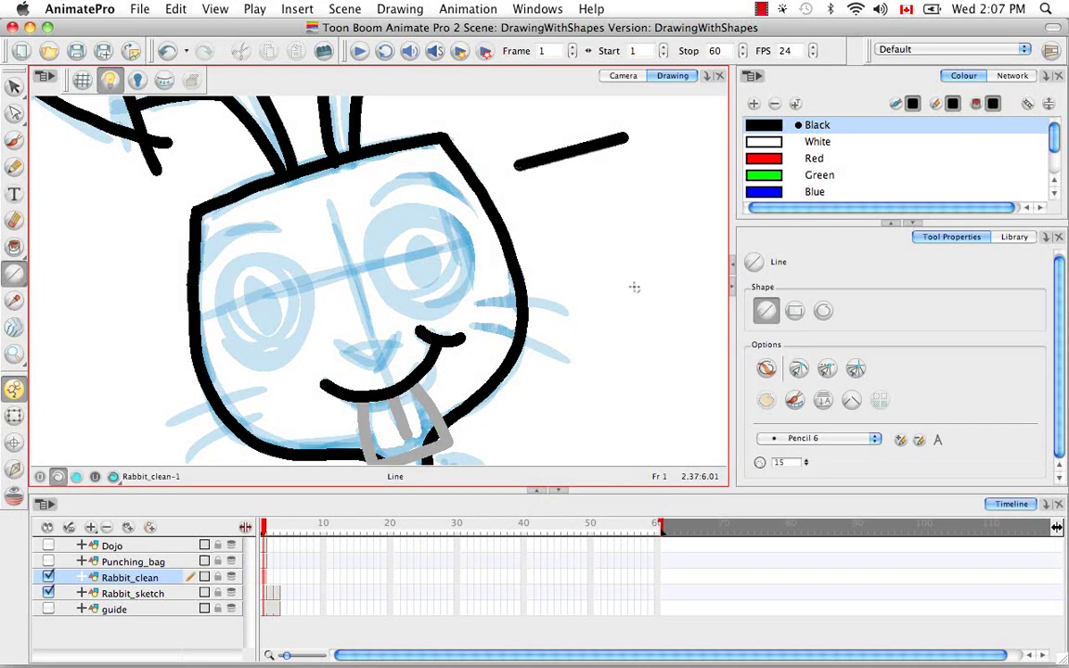
pyautogui.moveTo(626, 272); pyautogui.dragTo(627, 148)
pyautogui.press('alt')
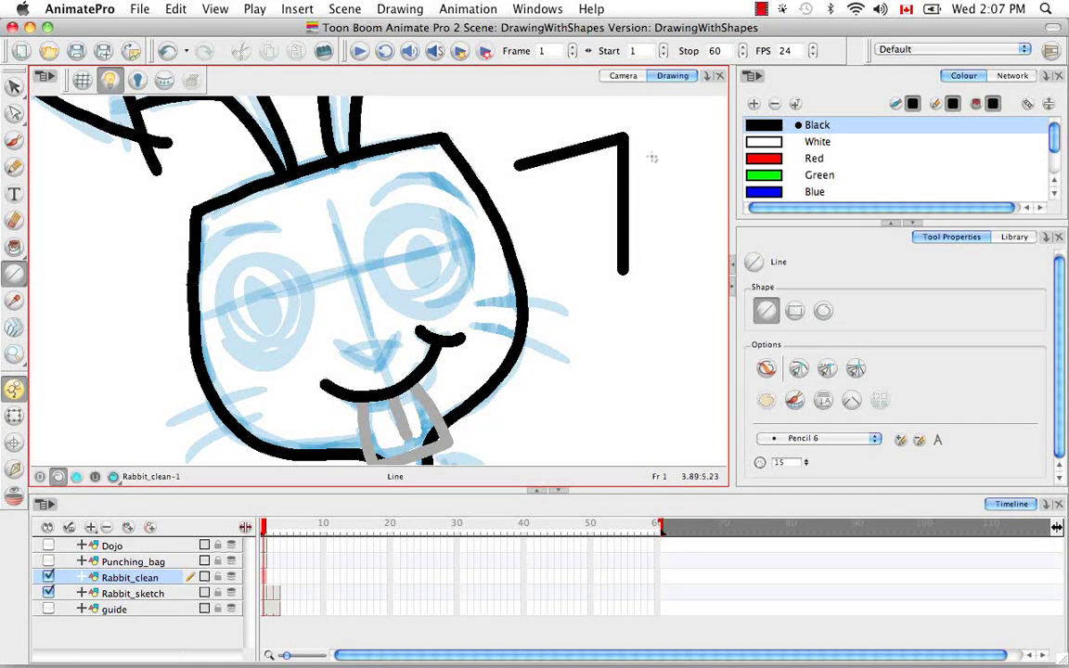
pyautogui.hotkey('alt', 's')
pyautogui.moveTo(665, 129)
pyautogui.mouseDown()
pyautogui.moveTo(685, 137)
pyautogui.moveTo(612, 44)
pyautogui.mouseUp()
pyautogui.hotkey('alt', '\\')
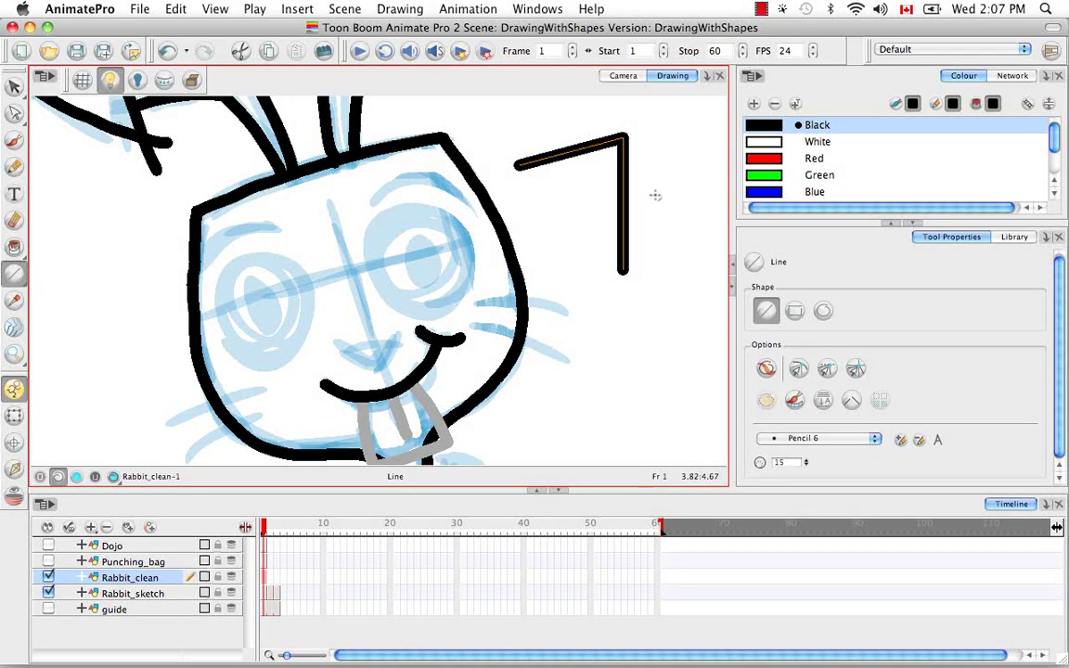
pyautogui.press('Delete')
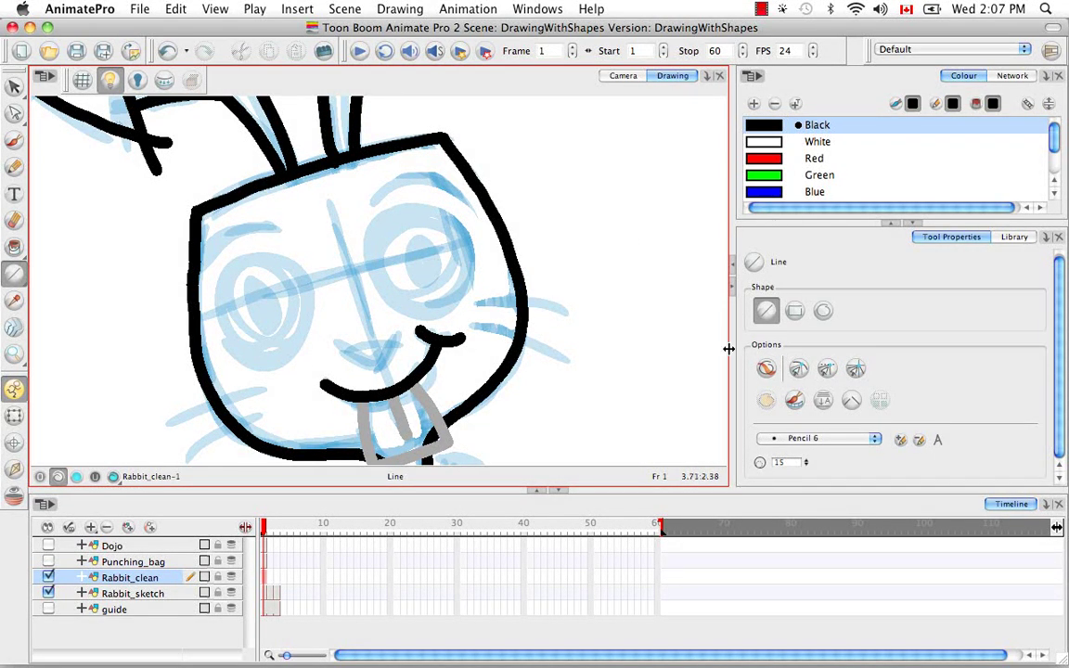
# - Draw a square with the Rectangle tool and move it down above the smile as the nose
pyautogui.click(794, 311)
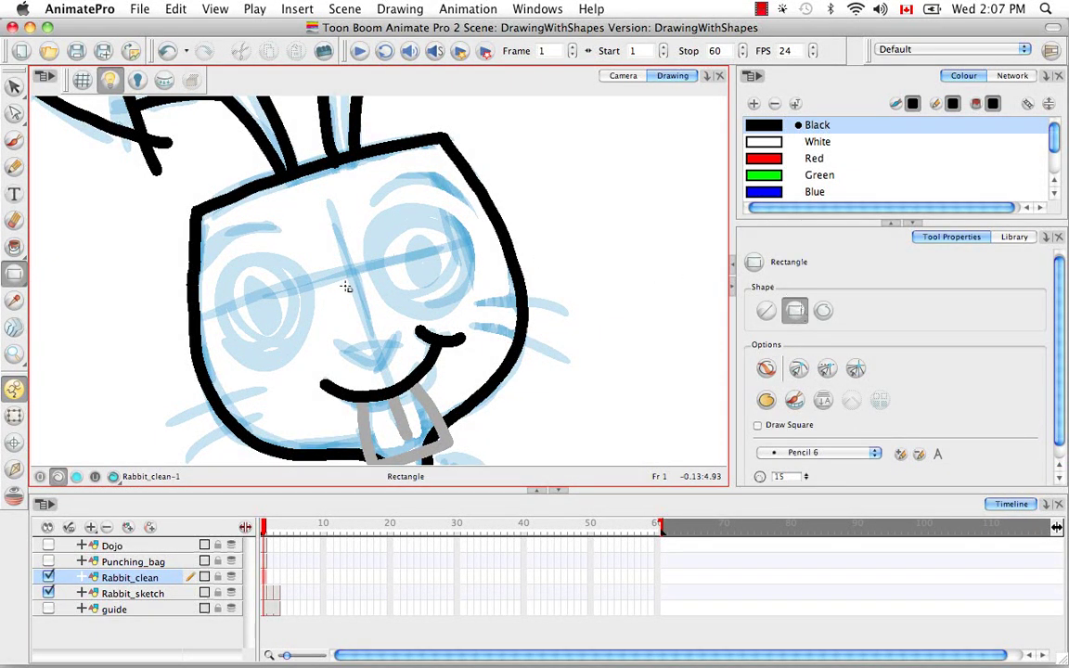
pyautogui.moveTo(310, 236); pyautogui.dragTo(357, 288)
pyautogui.click(366, 284)
pyautogui.moveTo(362, 286); pyautogui.dragTo(386, 365)
pyautogui.click(825, 313)
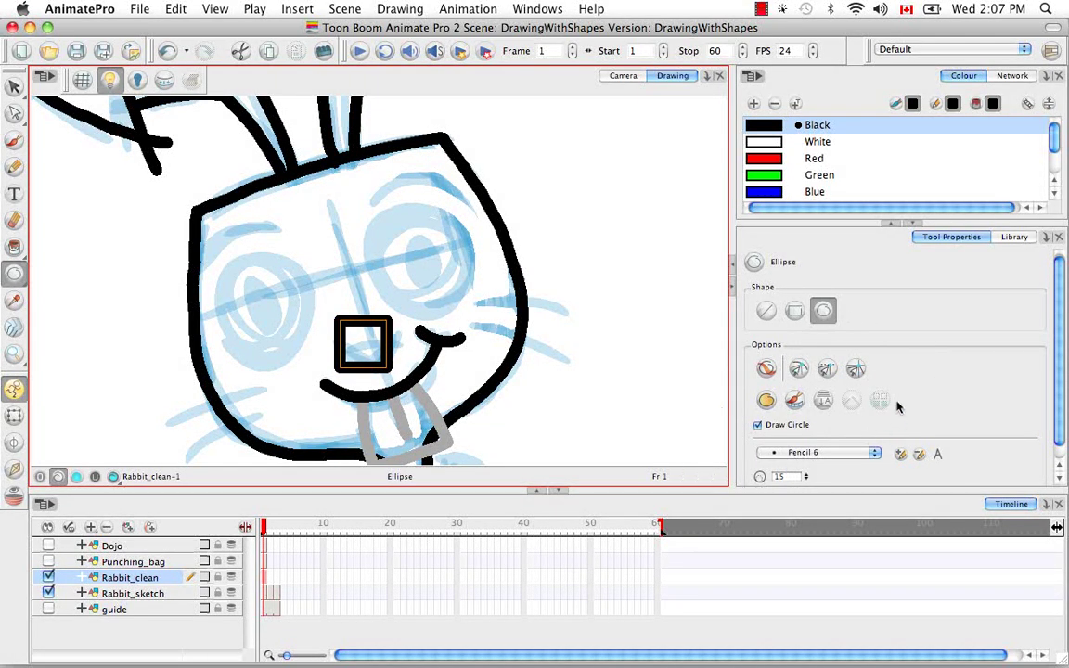
pyautogui.click(794, 310)
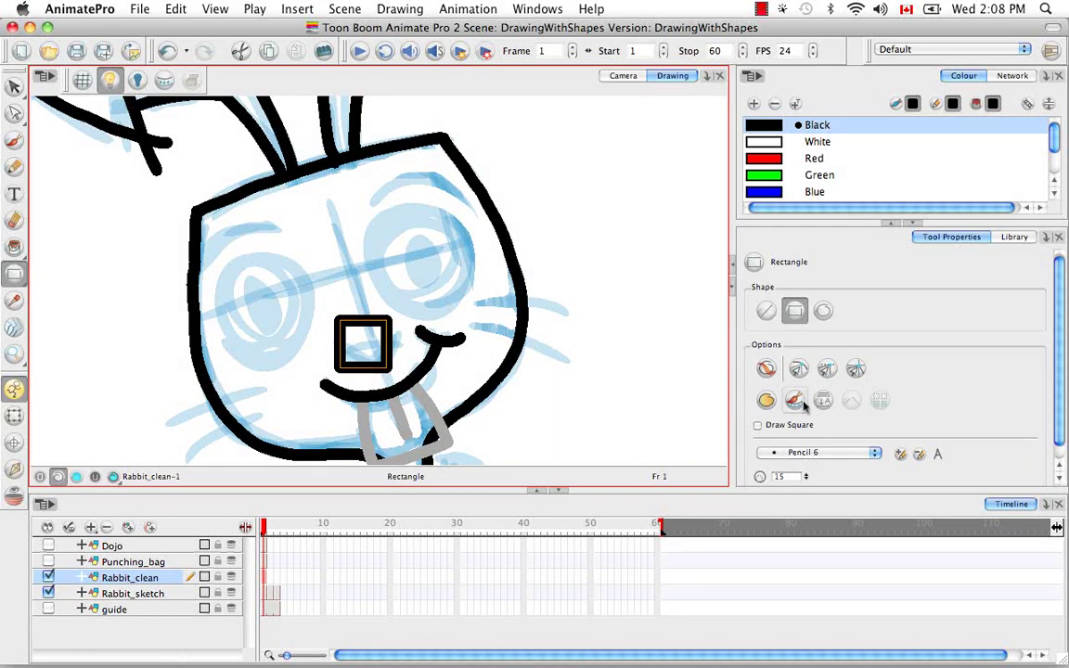
# - Outline the rabbit's left and right eyes with black ellipse circles
pyautogui.click(766, 310)
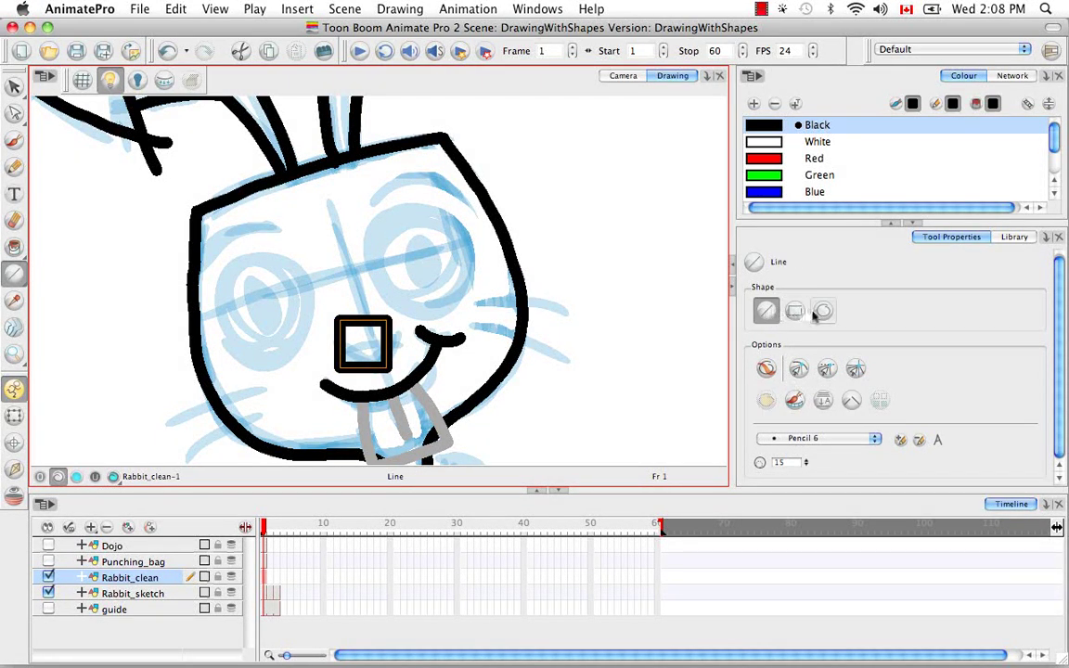
pyautogui.click(823, 310)
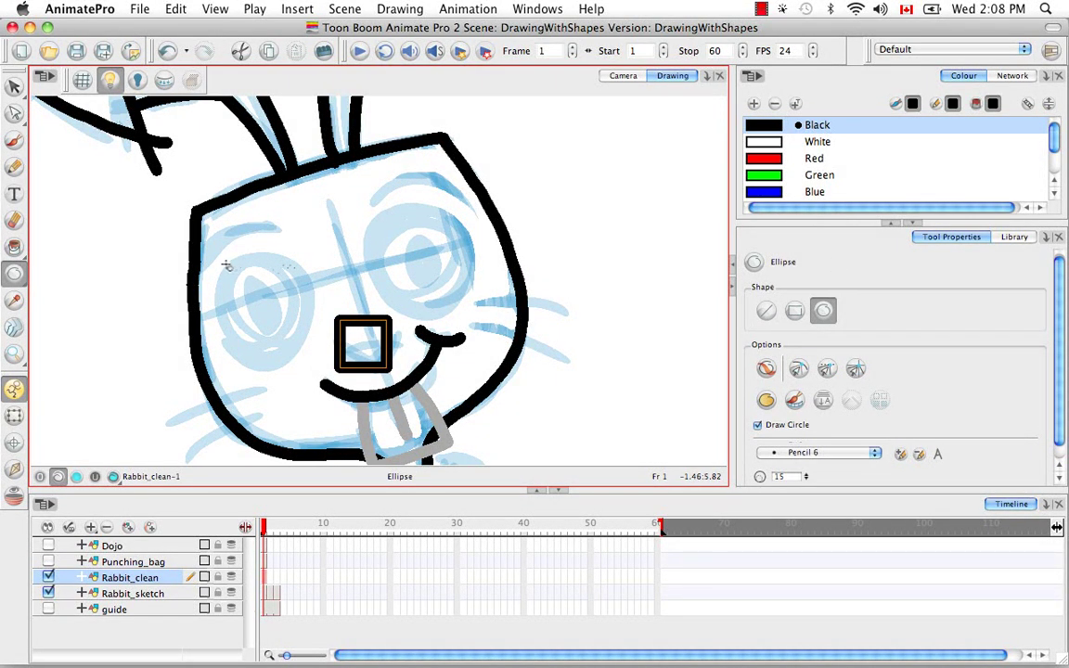
pyautogui.moveTo(197, 243); pyautogui.dragTo(306, 328)
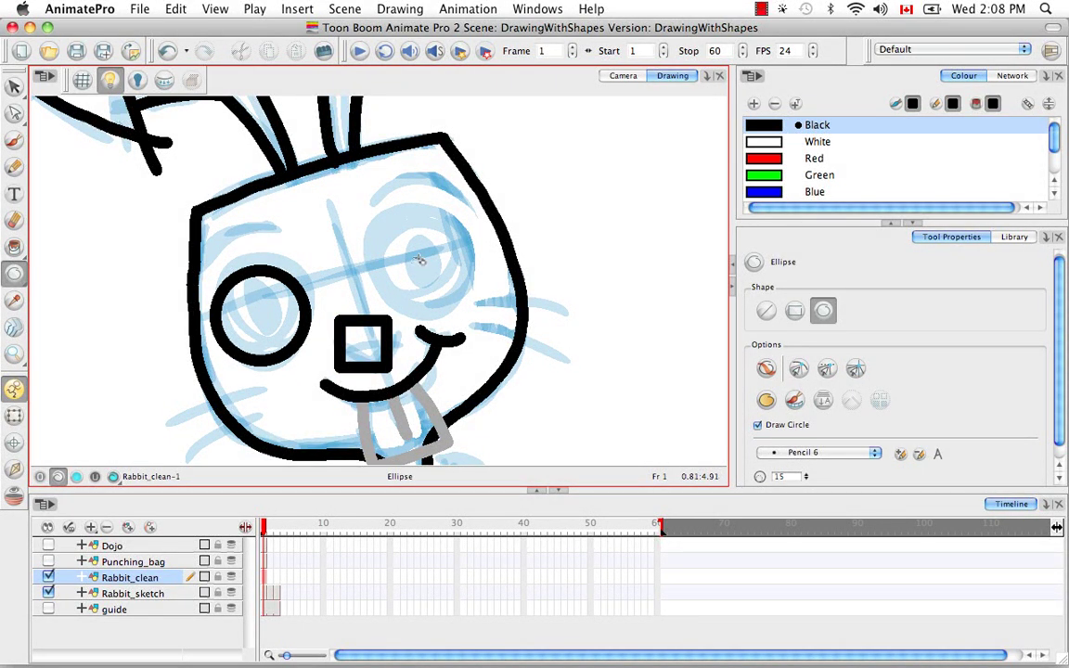
pyautogui.press('alt')
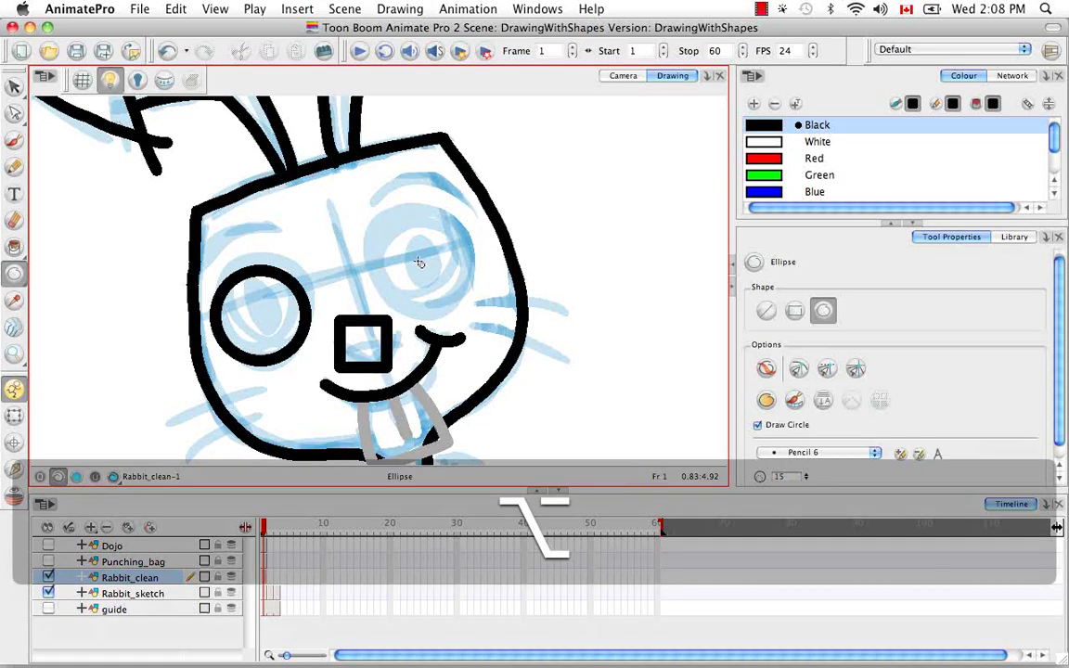
pyautogui.moveTo(421, 265); pyautogui.dragTo(466, 288)
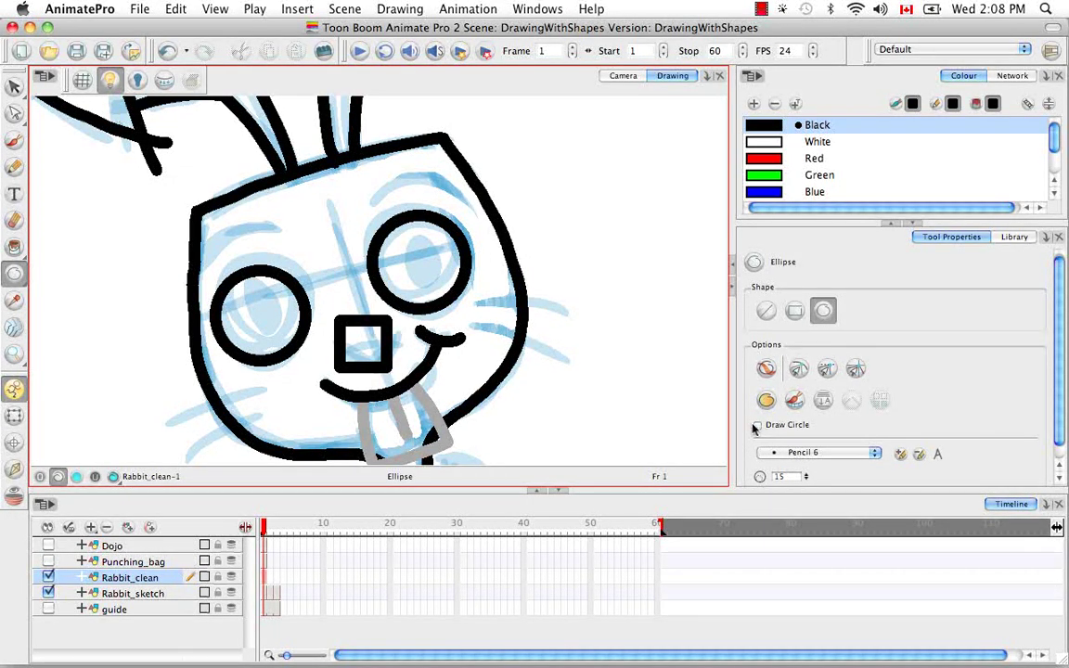
# - Draw a centred tall oval and a Shift-constrained circle beside the face, then select both
pyautogui.press('alt')
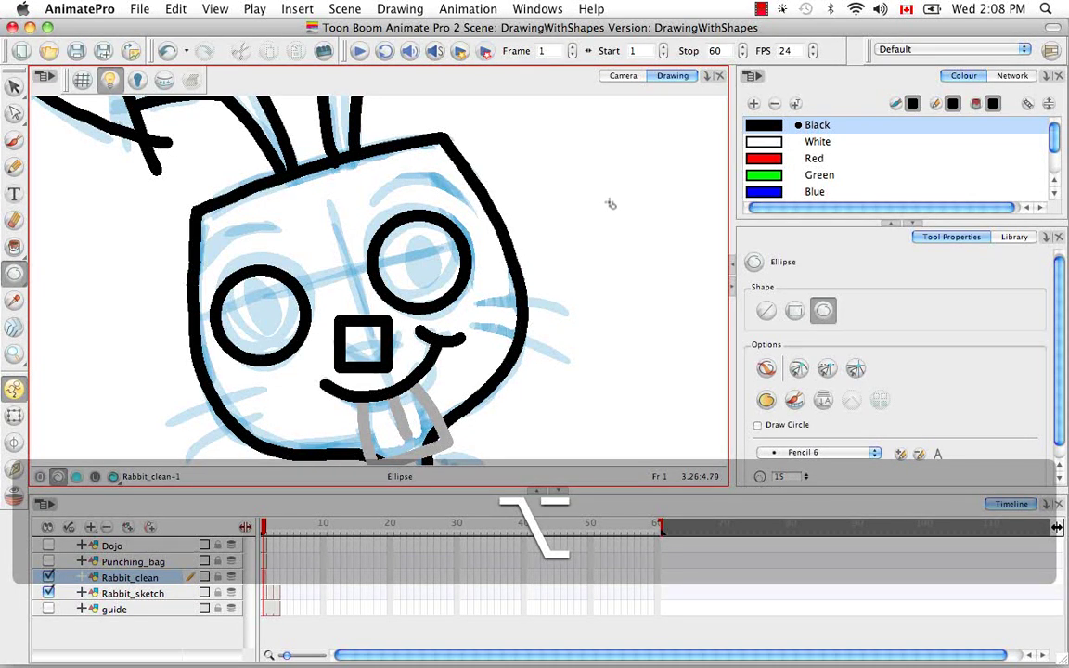
pyautogui.moveTo(609, 203)
pyautogui.mouseDown()
pyautogui.moveTo(655, 271)
pyautogui.moveTo(649, 310)
pyautogui.moveTo(639, 245)
pyautogui.moveTo(680, 255)
pyautogui.moveTo(646, 269)
pyautogui.moveTo(683, 278)
pyautogui.moveTo(644, 238)
pyautogui.moveTo(649, 270)
pyautogui.mouseUp()
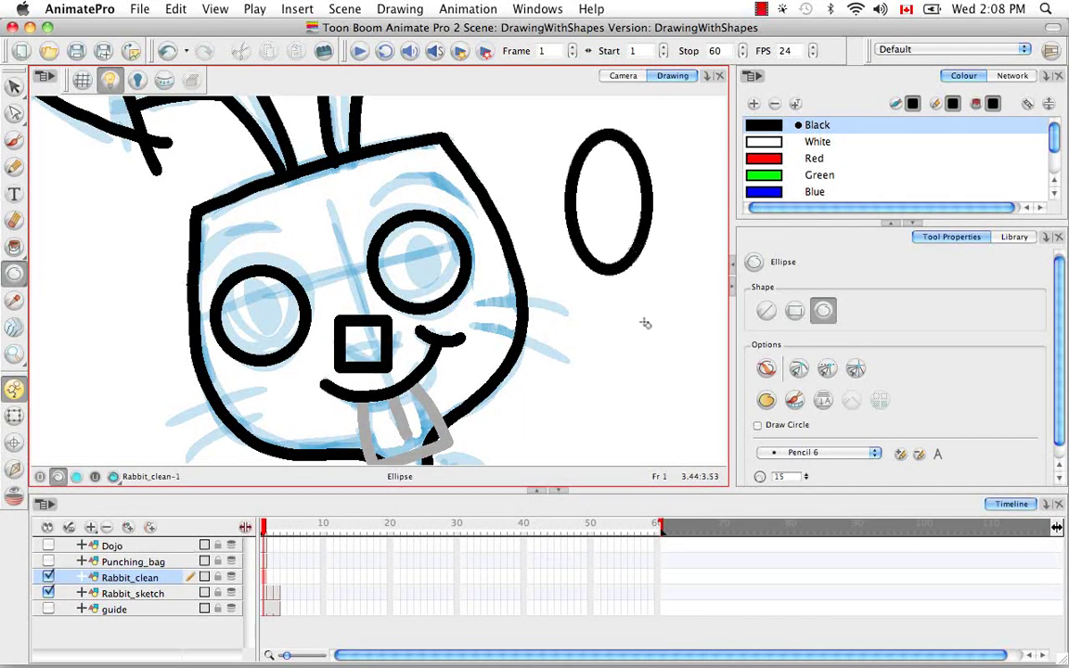
pyautogui.hotkey('shift', 'alt')
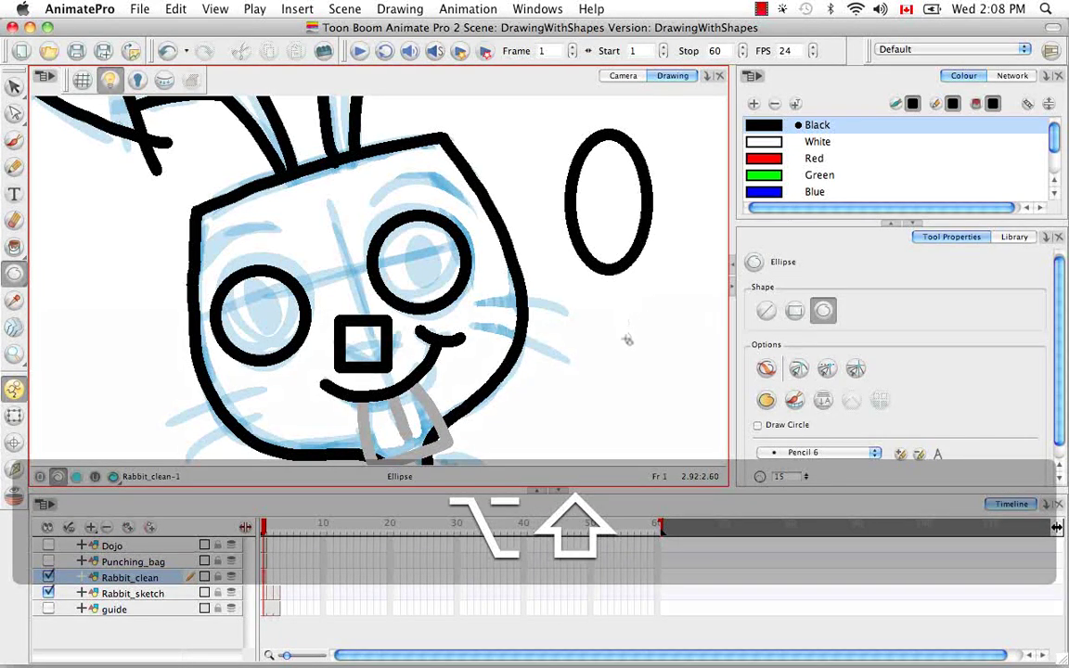
pyautogui.moveTo(627, 343); pyautogui.dragTo(678, 375)
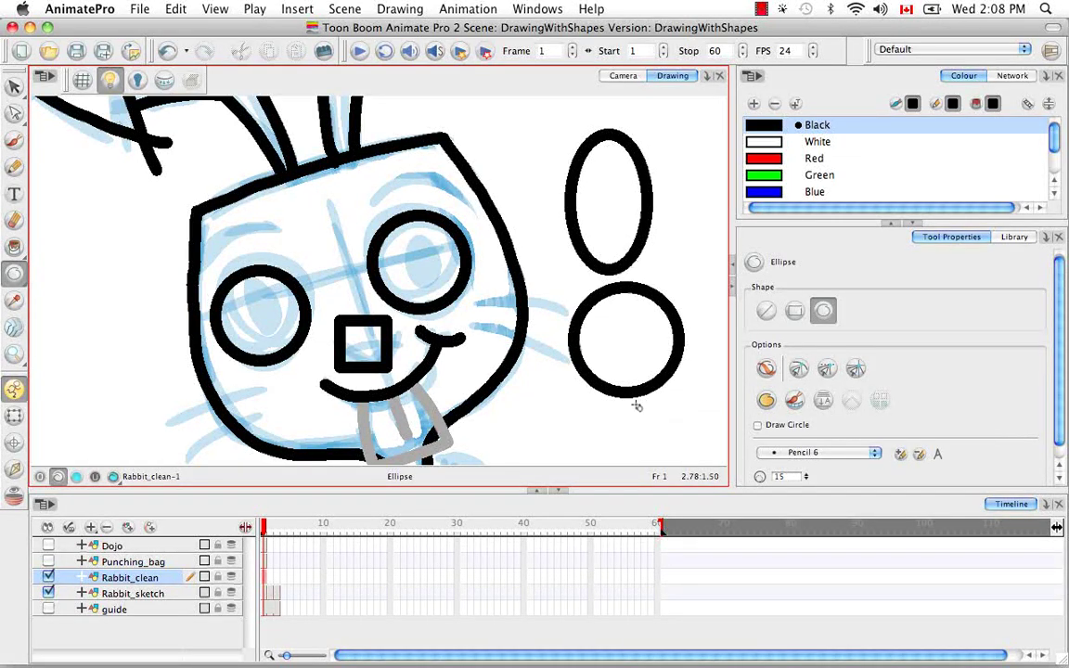
pyautogui.hotkey('alt', 's')
pyautogui.moveTo(685, 217); pyautogui.dragTo(670, 189)
# - Delete the sample oval and circle and set the ellipse line preset to Pencil 4
pyautogui.hotkey('alt', '=')
pyautogui.press('Delete')
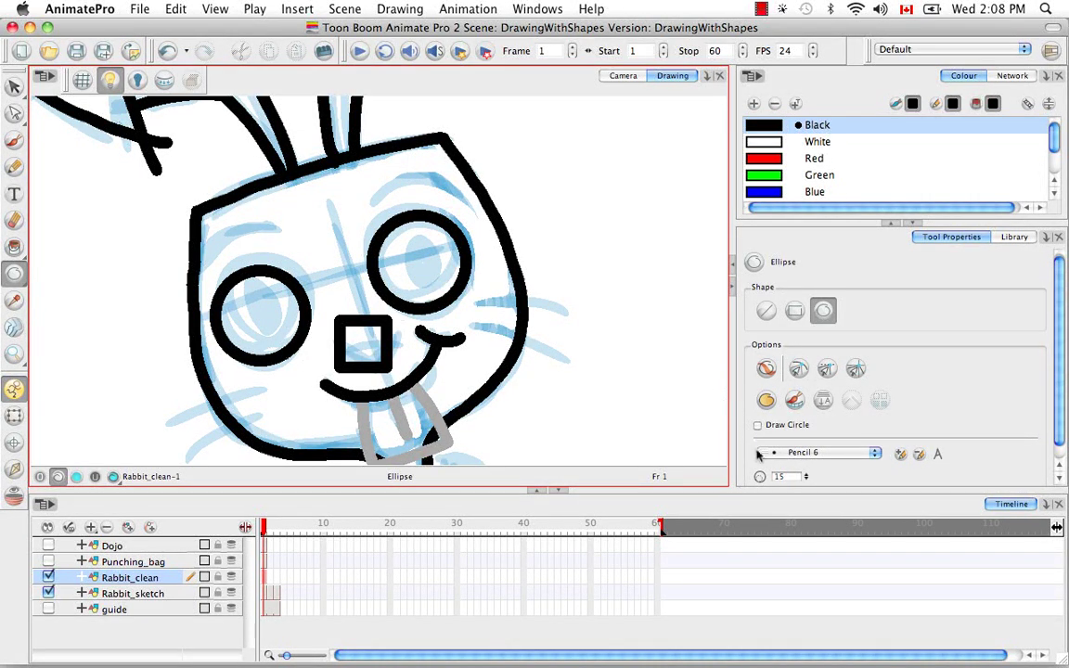
pyautogui.click(875, 455)
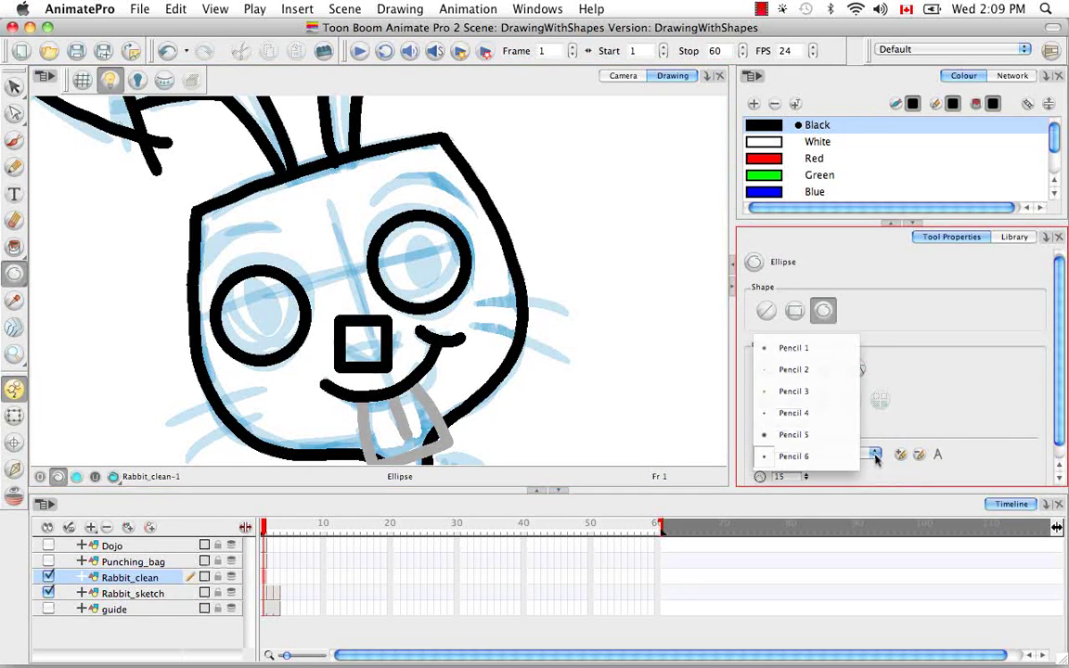
pyautogui.click(839, 349)
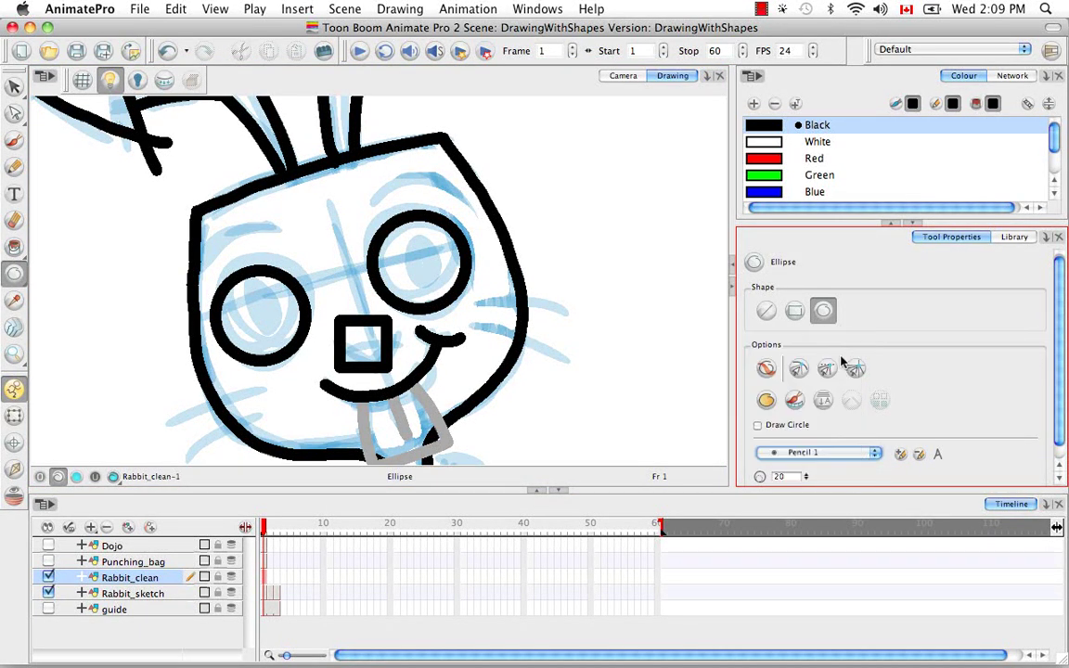
pyautogui.click(875, 453)
pyautogui.click(860, 476)
pyautogui.click(873, 462)
pyautogui.click(847, 479)
pyautogui.click(874, 455)
pyautogui.click(842, 477)
# - Set line thickness to 8 and draw an oval pupil inside each eye
pyautogui.click(781, 476)
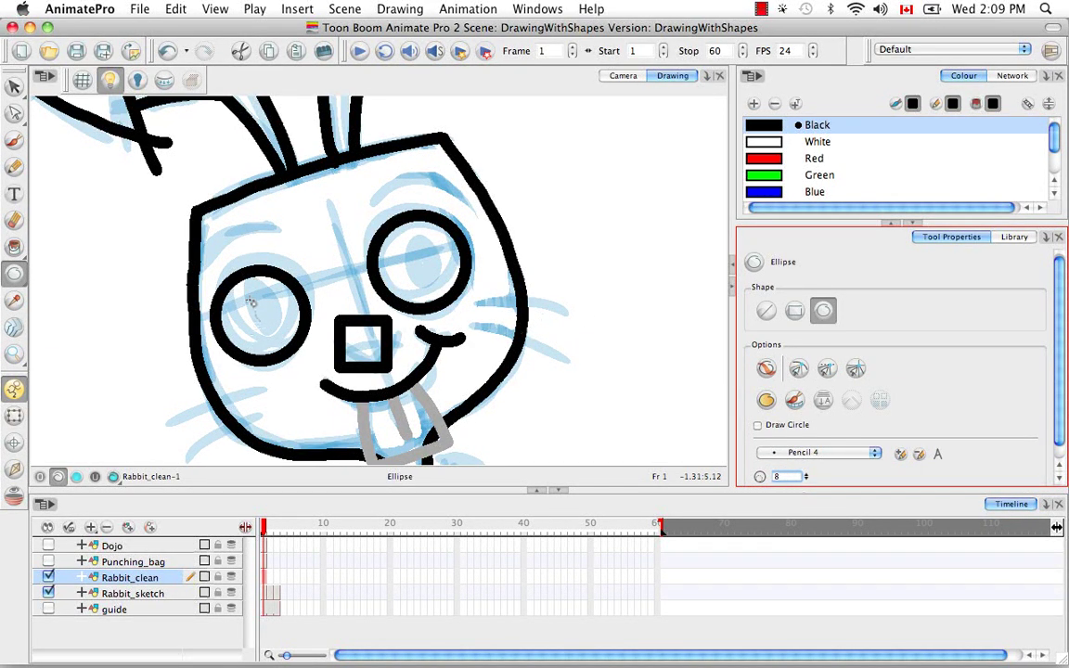
pyautogui.moveTo(247, 292); pyautogui.dragTo(278, 346)
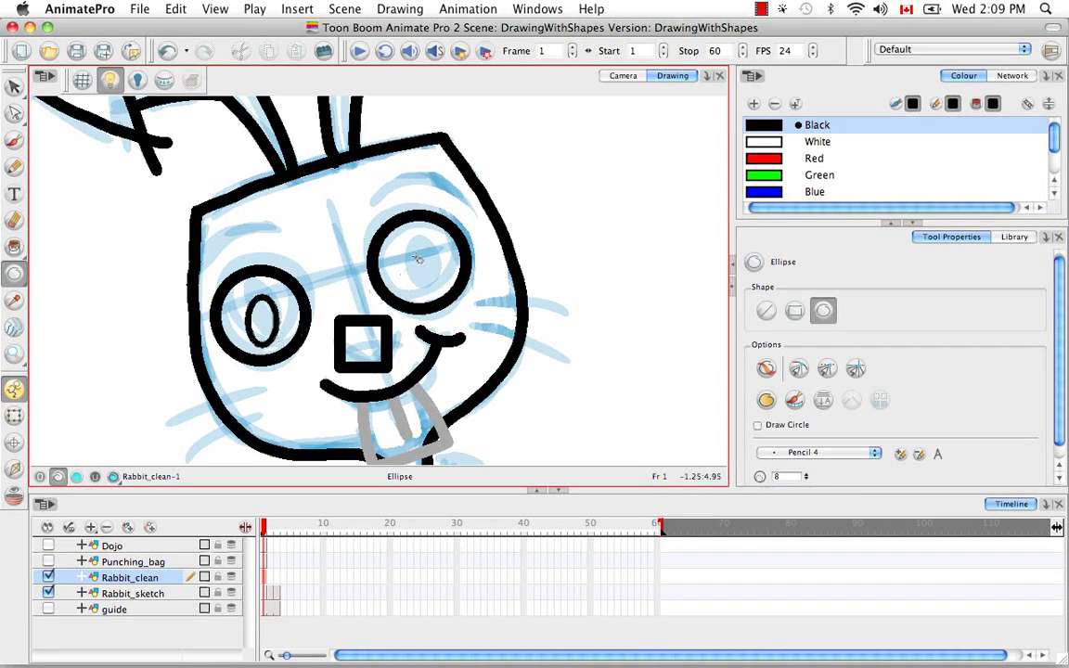
pyautogui.moveTo(410, 243); pyautogui.dragTo(441, 295)
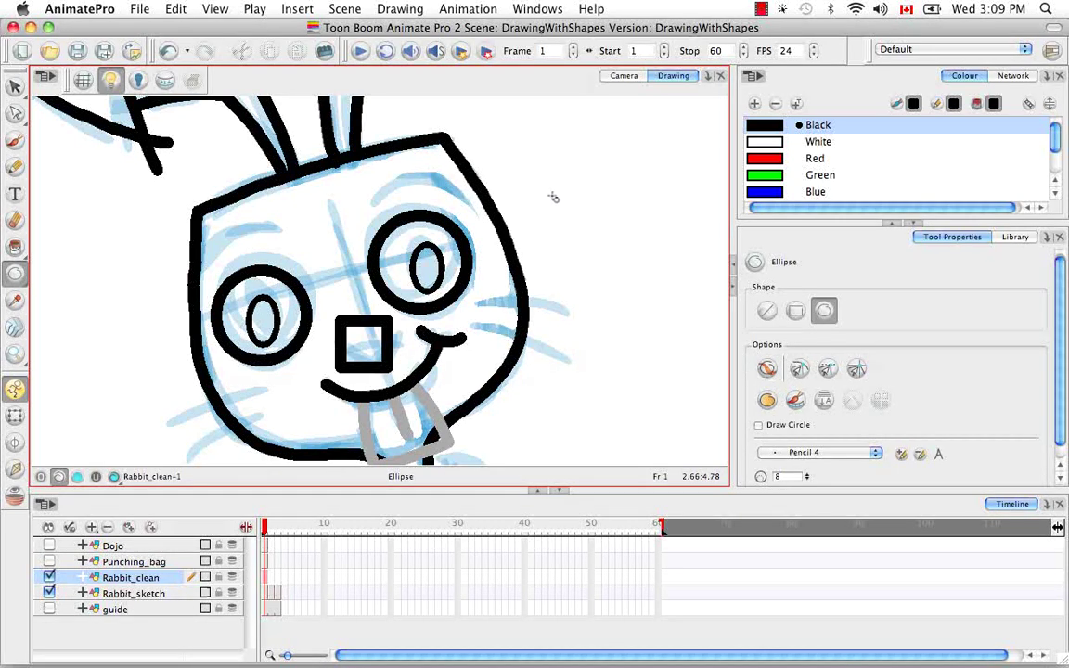
# - Draw overlapping black and red test circles beside the rabbit's head
pyautogui.moveTo(517, 122)
pyautogui.mouseDown()
pyautogui.moveTo(563, 169)
pyautogui.moveTo(586, 174)
pyautogui.mouseUp()
pyautogui.click(767, 162)
pyautogui.moveTo(544, 140); pyautogui.dragTo(670, 256)
pyautogui.click(819, 174)
pyautogui.click(770, 192)
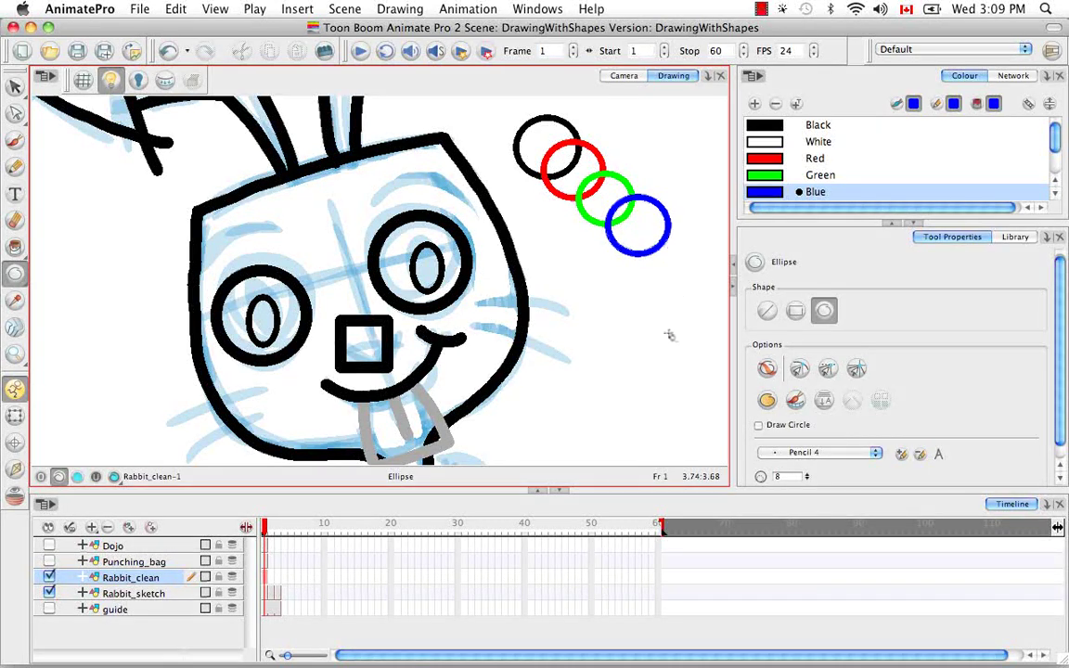
# - Turn on Auto Fill and draw a second row of overlapping black, red, green and blue circles
pyautogui.click(767, 368)
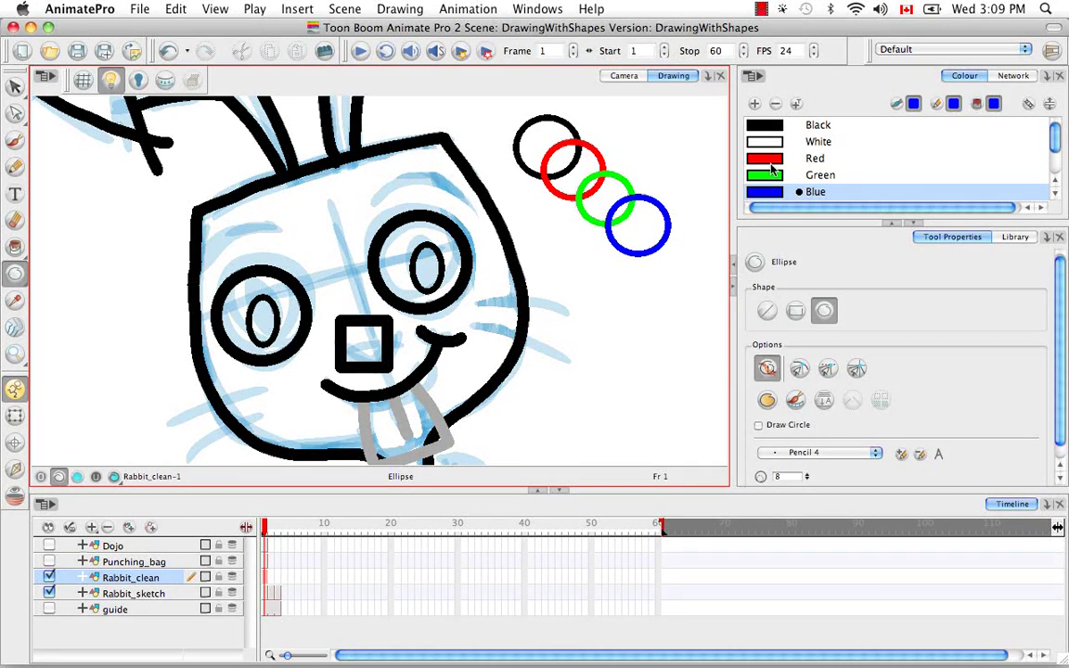
pyautogui.click(807, 124)
pyautogui.moveTo(522, 387); pyautogui.dragTo(583, 445)
pyautogui.click(781, 160)
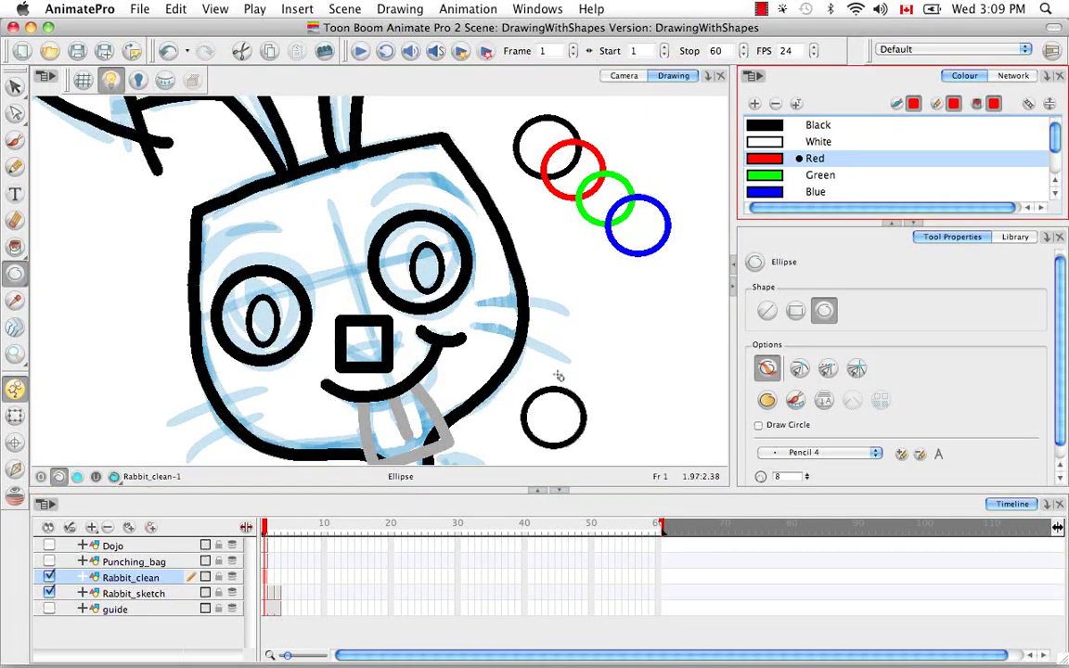
pyautogui.moveTo(553, 373); pyautogui.dragTo(613, 430)
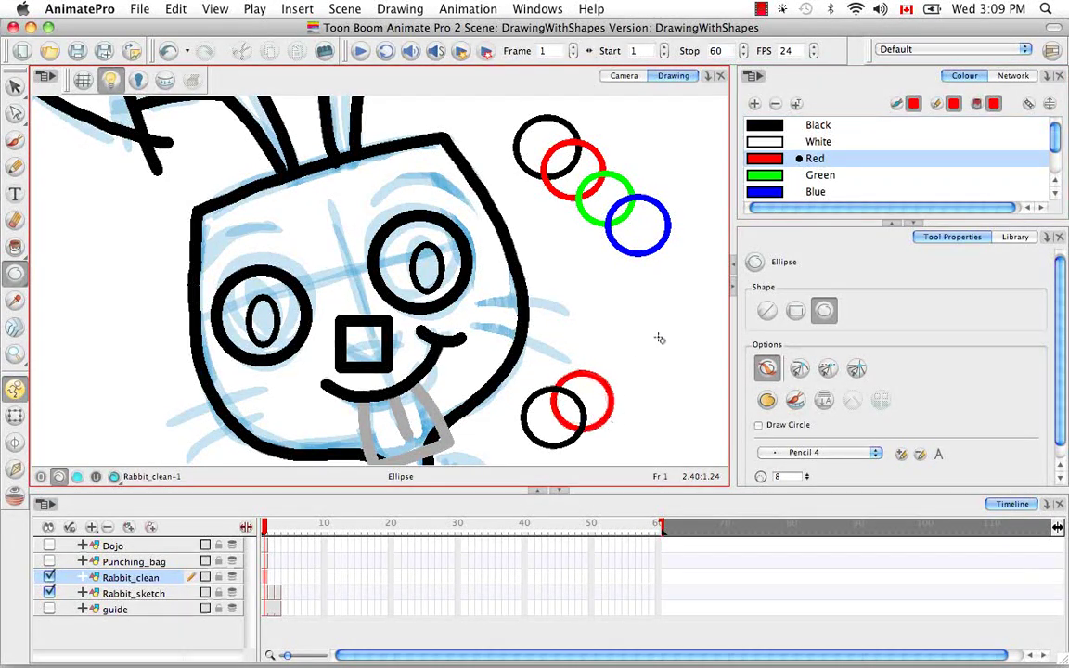
pyautogui.click(781, 175)
pyautogui.moveTo(587, 354); pyautogui.dragTo(651, 411)
pyautogui.click(781, 191)
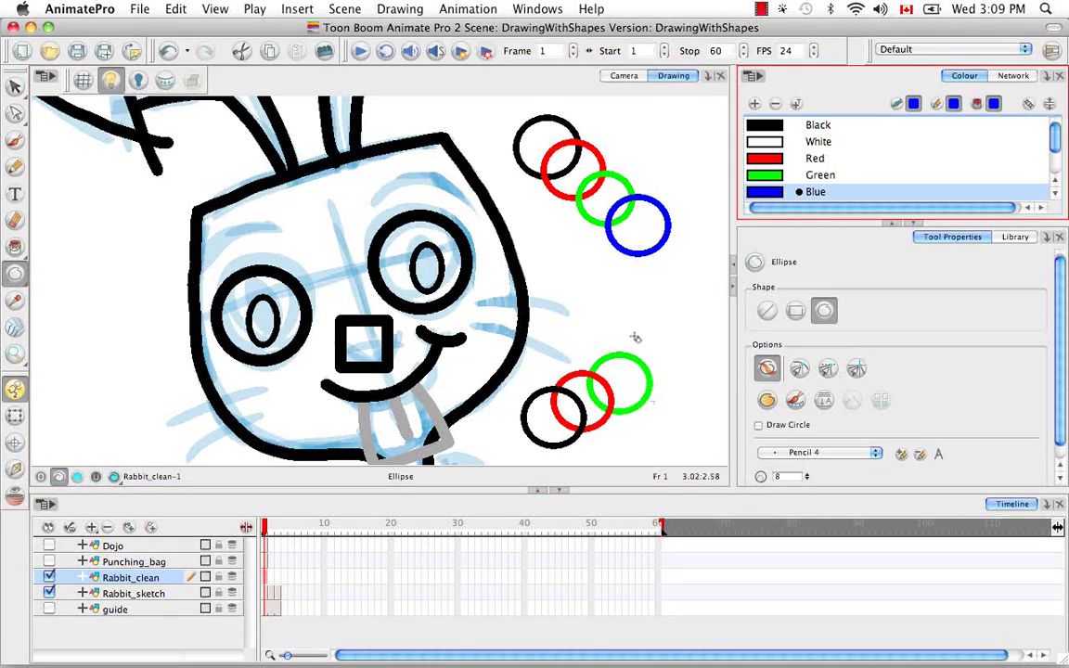
pyautogui.moveTo(634, 336); pyautogui.dragTo(693, 395)
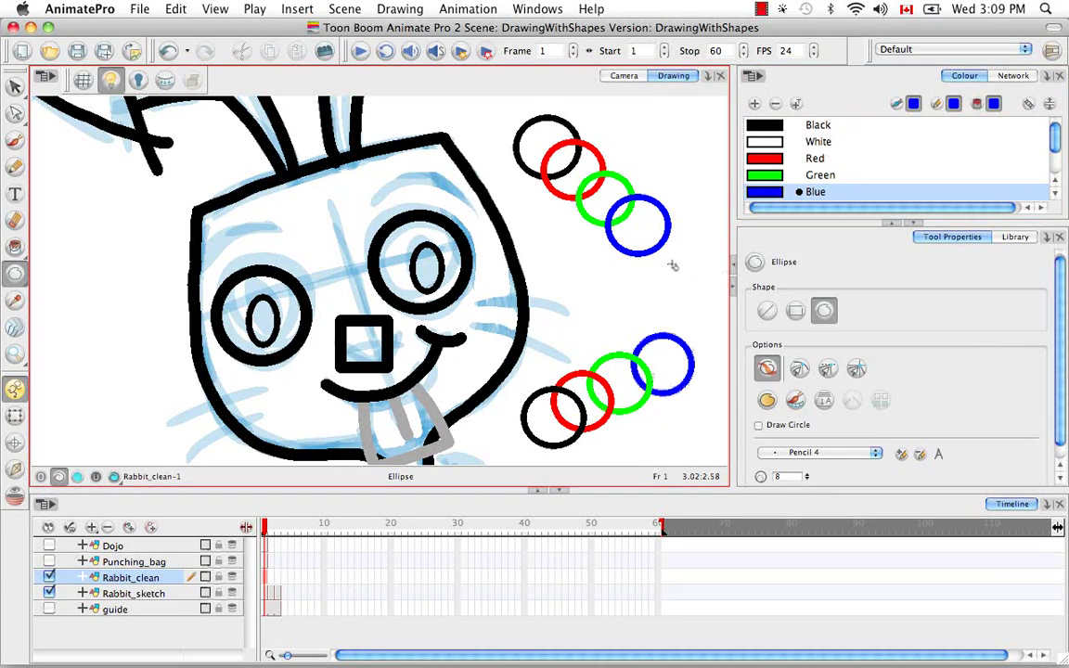
# - Lasso-select all the coloured test circles
pyautogui.hotkey('alt', 's')
pyautogui.moveTo(698, 227)
pyautogui.mouseDown()
pyautogui.moveTo(571, 102)
pyautogui.moveTo(505, 371)
pyautogui.moveTo(649, 200)
pyautogui.mouseUp()
pyautogui.hotkey('alt', '=')
# - Delete the coloured test circles and enable snapping to existing outlines
pyautogui.press('Delete')
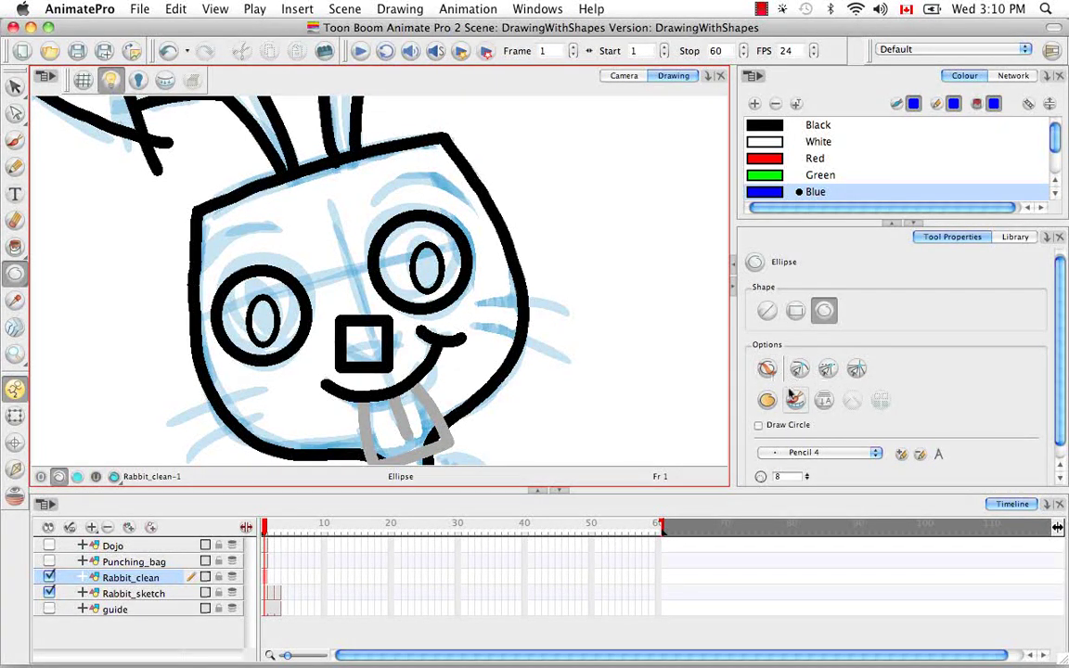
pyautogui.click(798, 369)
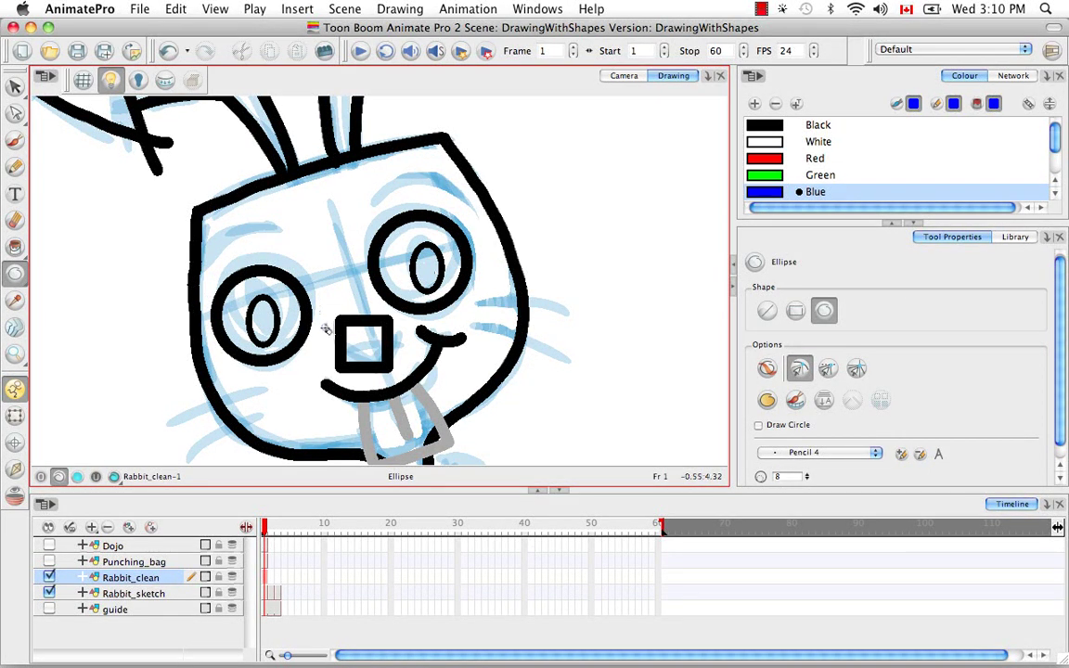
pyautogui.hotkey('alt', 'v')
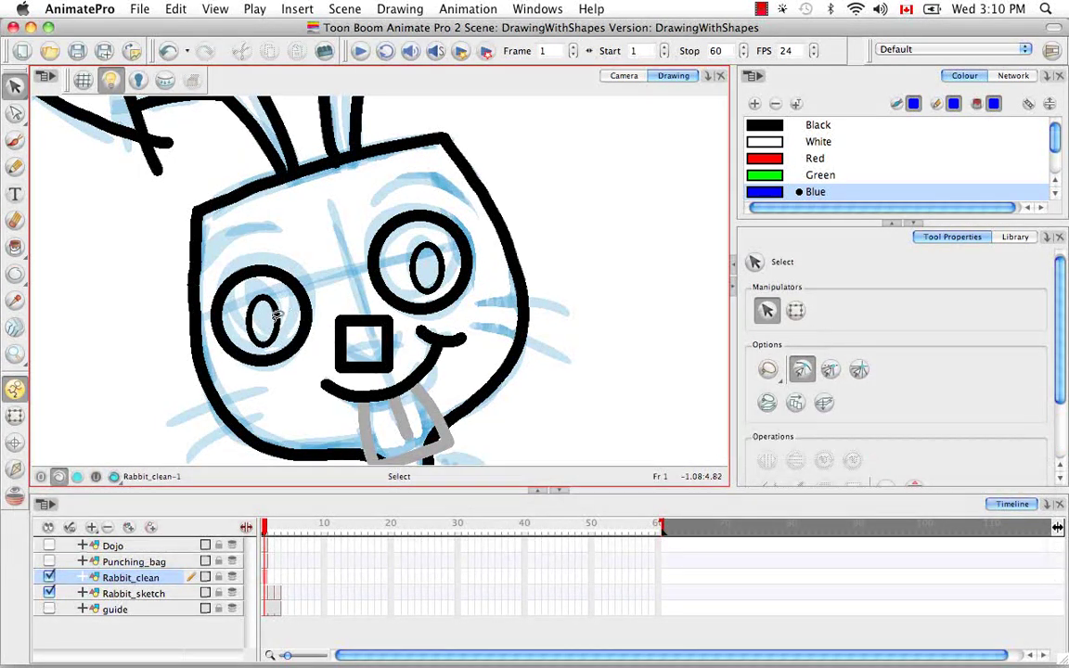
# - Drag the left eye's pupil lower inside the eye
pyautogui.click(279, 316)
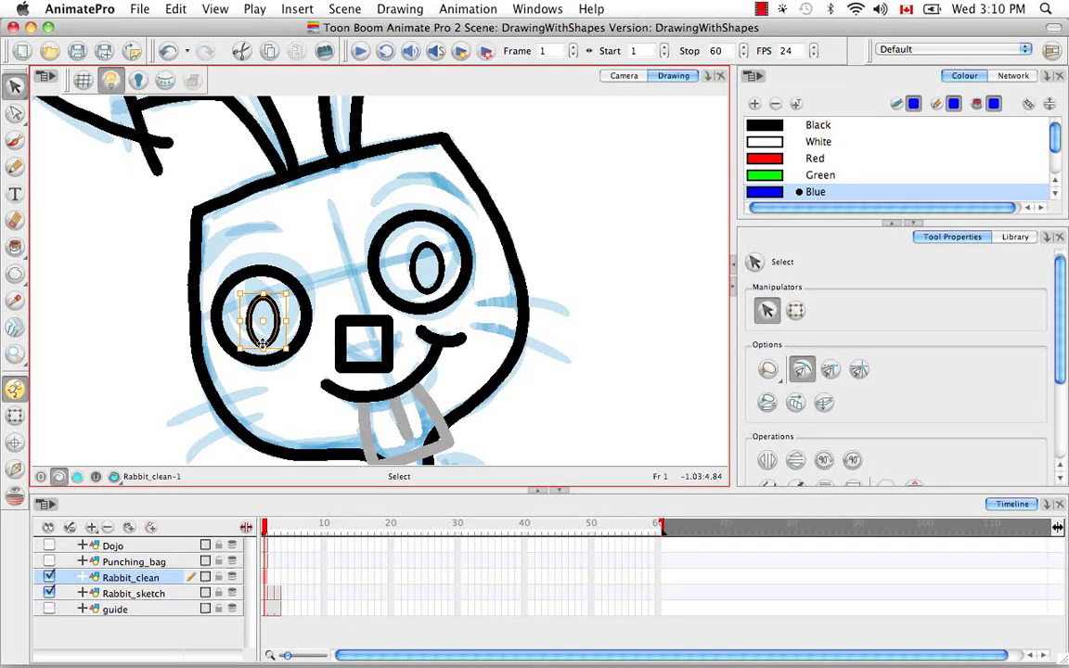
pyautogui.click(260, 343)
pyautogui.moveTo(261, 342); pyautogui.dragTo(260, 352)
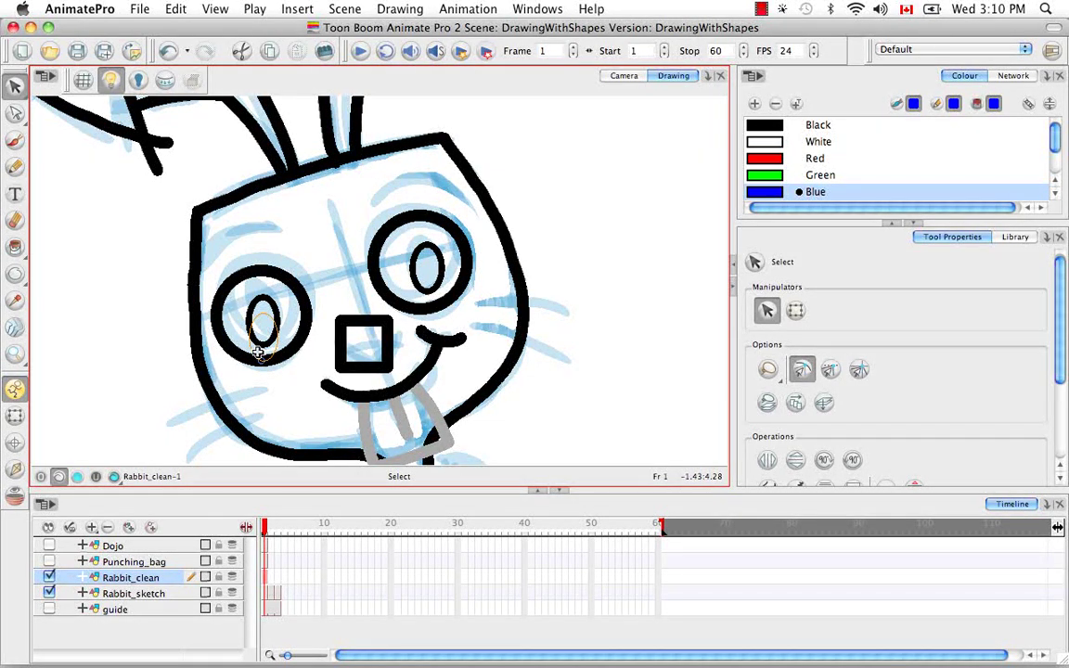
pyautogui.moveTo(258, 353); pyautogui.dragTo(257, 347)
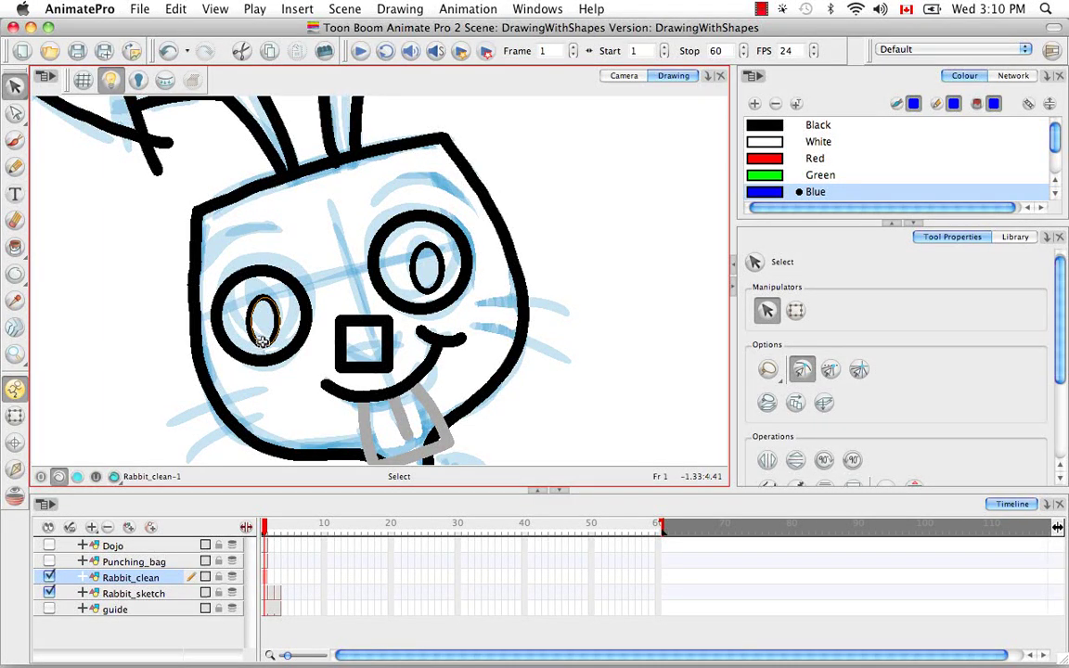
pyautogui.moveTo(262, 339); pyautogui.dragTo(262, 356)
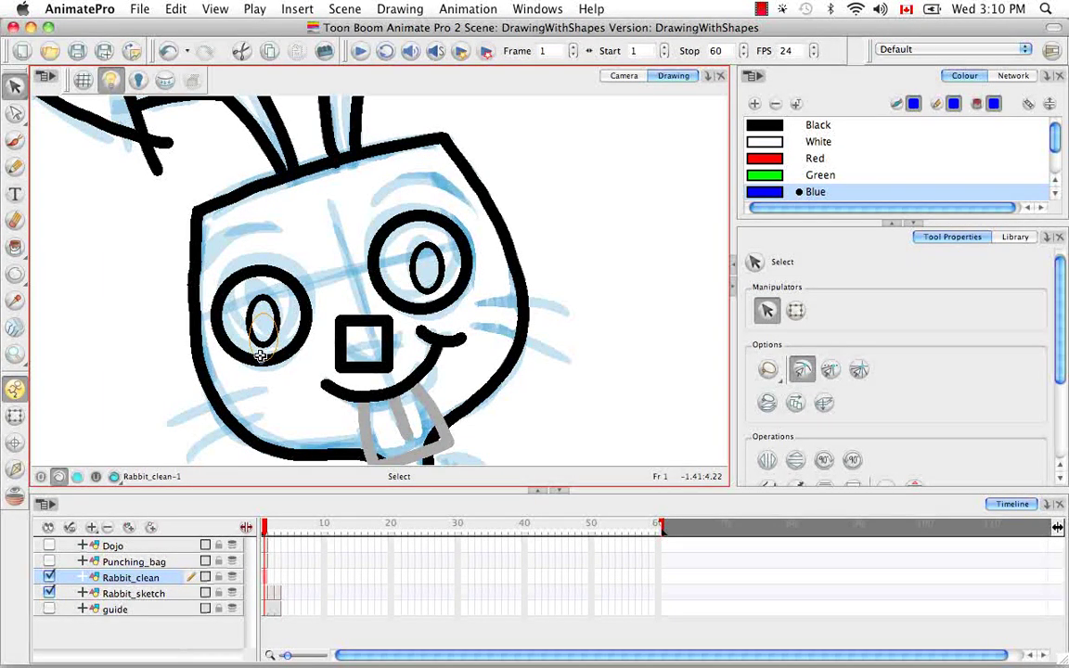
pyautogui.moveTo(261, 355); pyautogui.dragTo(262, 357)
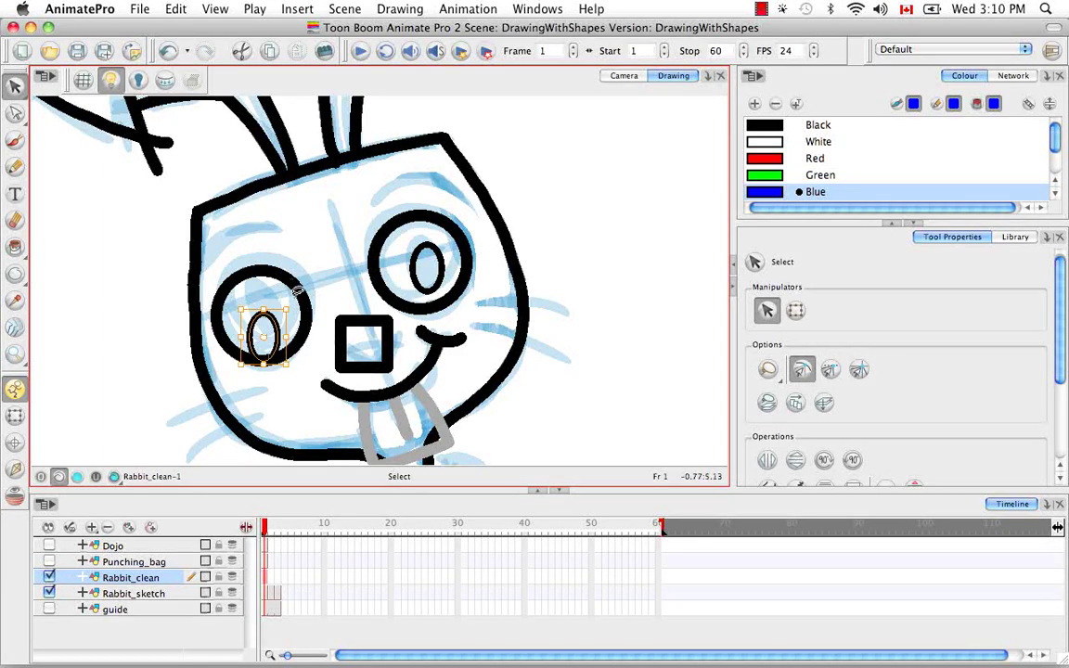
# - Enable Snap and Align and drag the right pupil down until it snaps lower in the eye
pyautogui.click(557, 334)
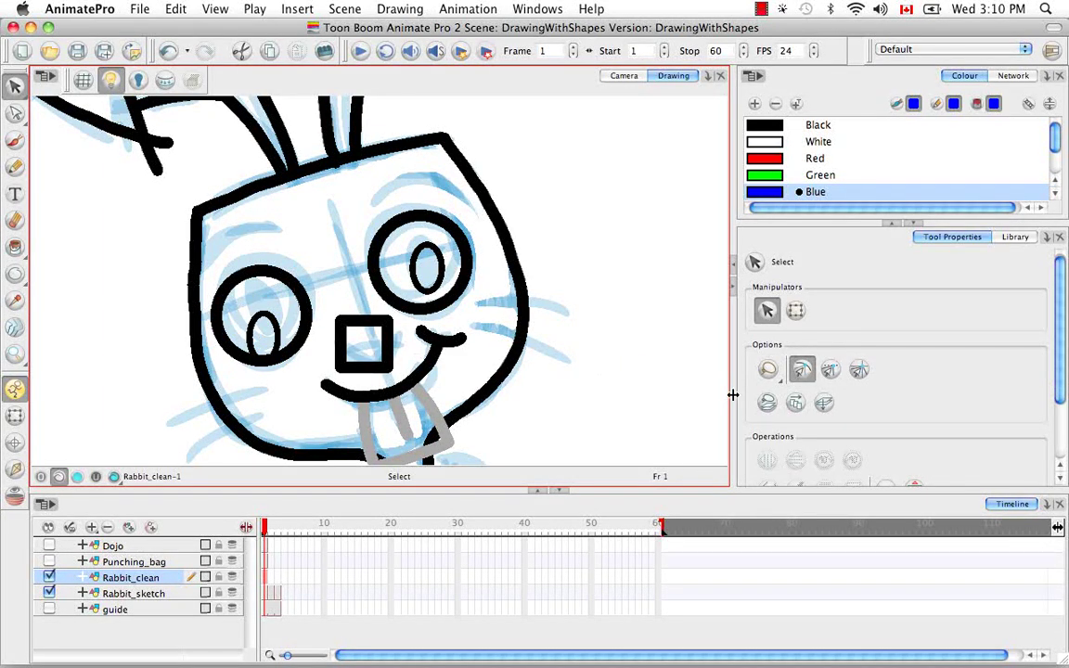
pyautogui.click(830, 370)
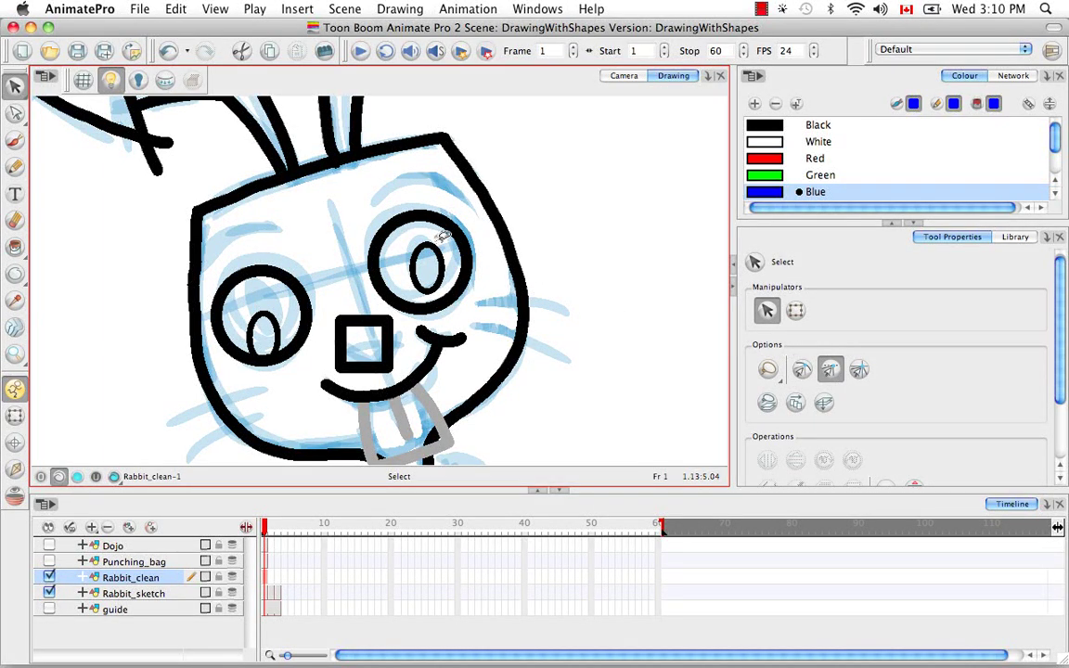
pyautogui.click(443, 265)
pyautogui.moveTo(429, 290)
pyautogui.mouseDown()
pyautogui.moveTo(401, 306)
pyautogui.moveTo(363, 278)
pyautogui.moveTo(335, 243)
pyautogui.moveTo(357, 211)
pyautogui.moveTo(398, 193)
pyautogui.moveTo(456, 208)
pyautogui.moveTo(496, 199)
pyautogui.moveTo(453, 202)
pyautogui.moveTo(432, 223)
pyautogui.moveTo(467, 249)
pyautogui.moveTo(408, 293)
pyautogui.moveTo(441, 305)
pyautogui.moveTo(429, 289)
pyautogui.moveTo(478, 273)
pyautogui.moveTo(527, 290)
pyautogui.moveTo(501, 275)
pyautogui.moveTo(401, 295)
pyautogui.moveTo(425, 302)
pyautogui.mouseUp()
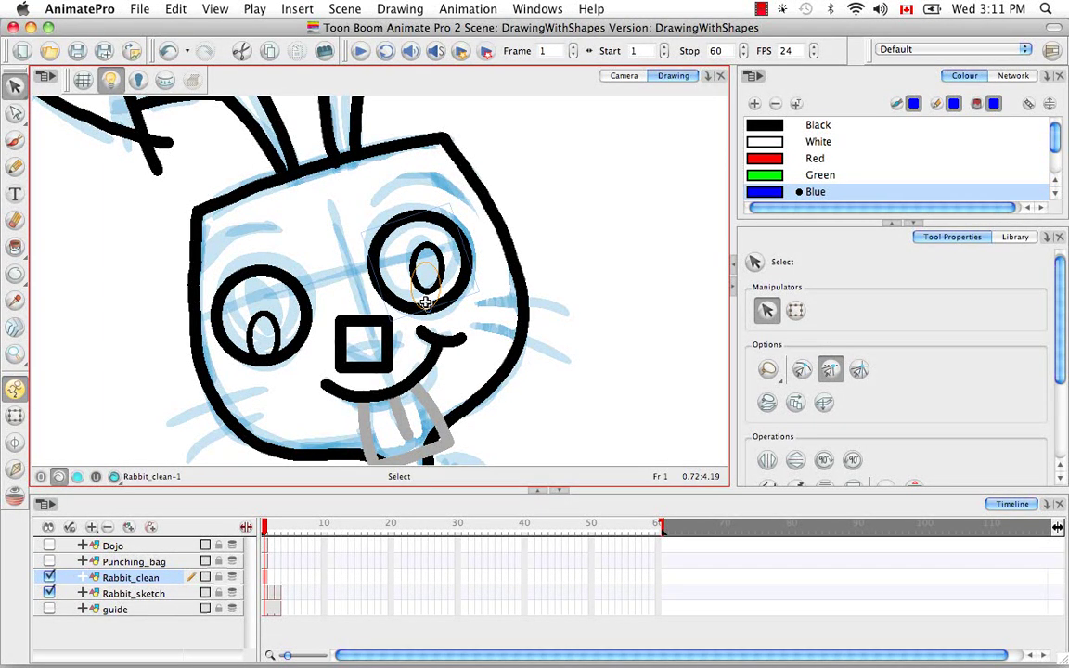
pyautogui.moveTo(426, 303); pyautogui.dragTo(428, 302)
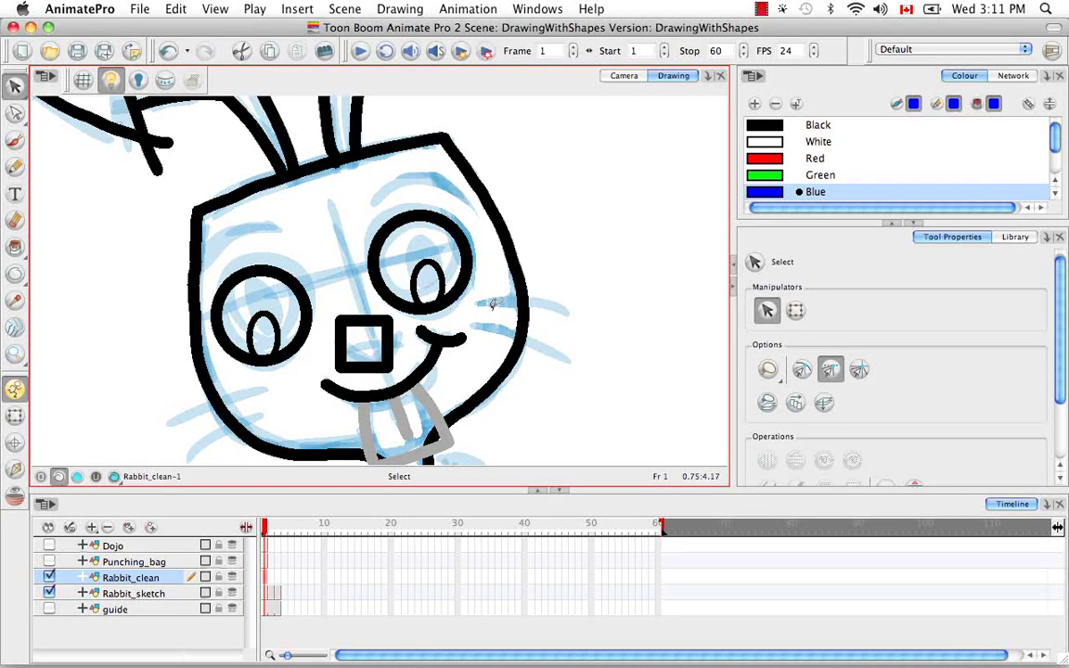
# - Turn on grid snapping and display the grid over the drawing
pyautogui.click(560, 254)
pyautogui.click(859, 369)
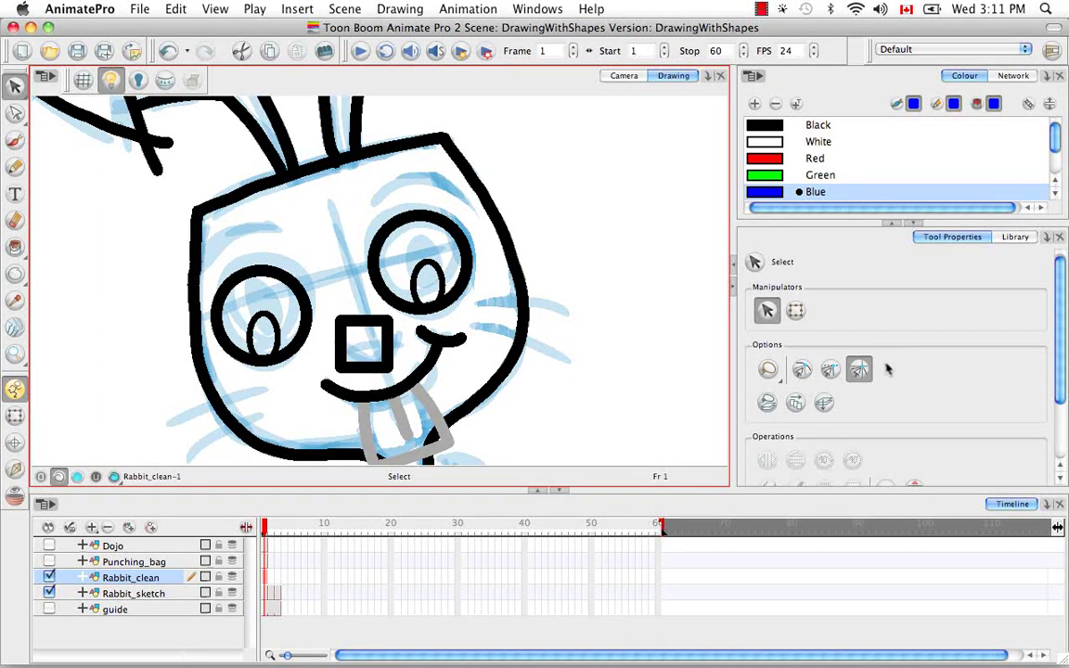
pyautogui.click(83, 80)
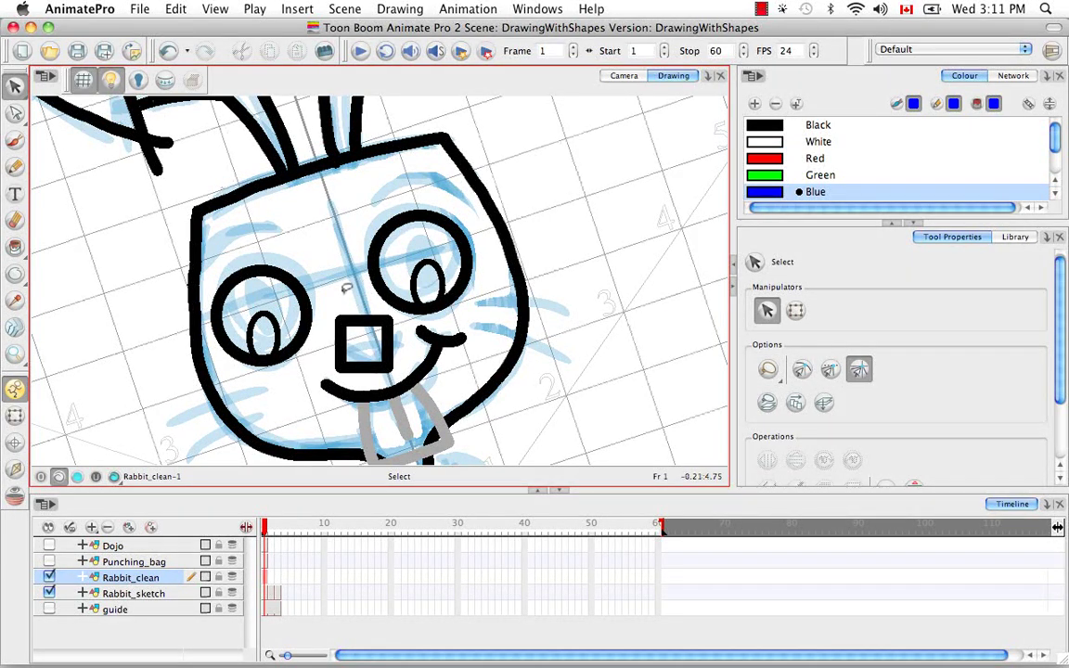
# - Move the nose and a right outline piece, undo the nose move, then choose Ellipse
pyautogui.moveTo(346, 288); pyautogui.dragTo(336, 295)
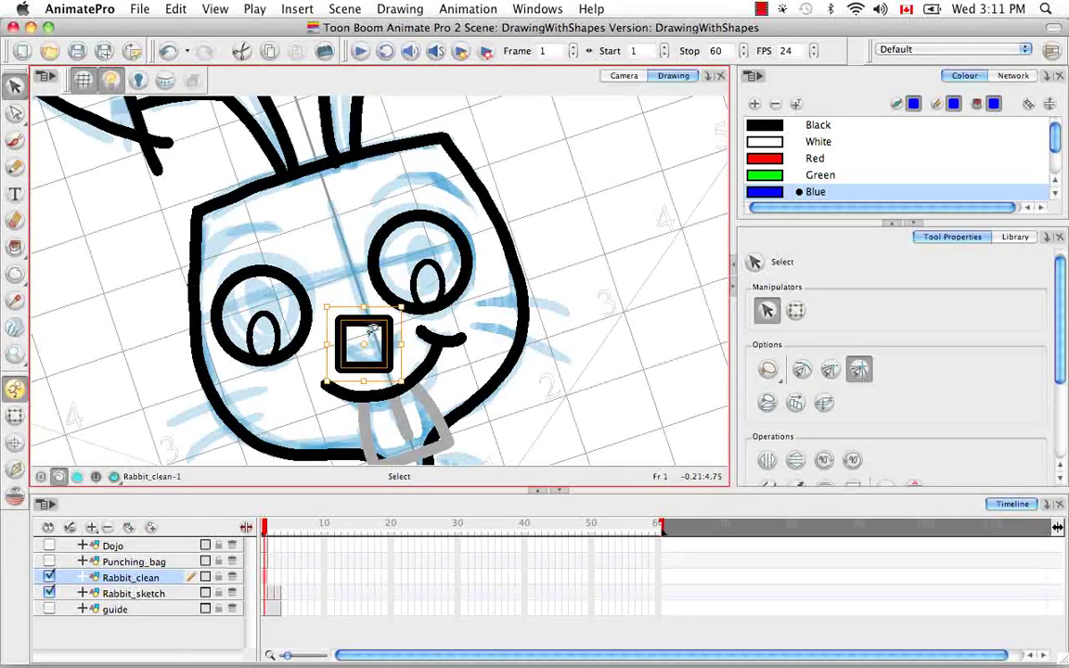
pyautogui.click(430, 341)
pyautogui.click(520, 317)
pyautogui.moveTo(584, 320)
pyautogui.mouseDown()
pyautogui.moveTo(609, 310)
pyautogui.moveTo(584, 215)
pyautogui.moveTo(561, 192)
pyautogui.moveTo(547, 149)
pyautogui.moveTo(505, 165)
pyautogui.mouseUp()
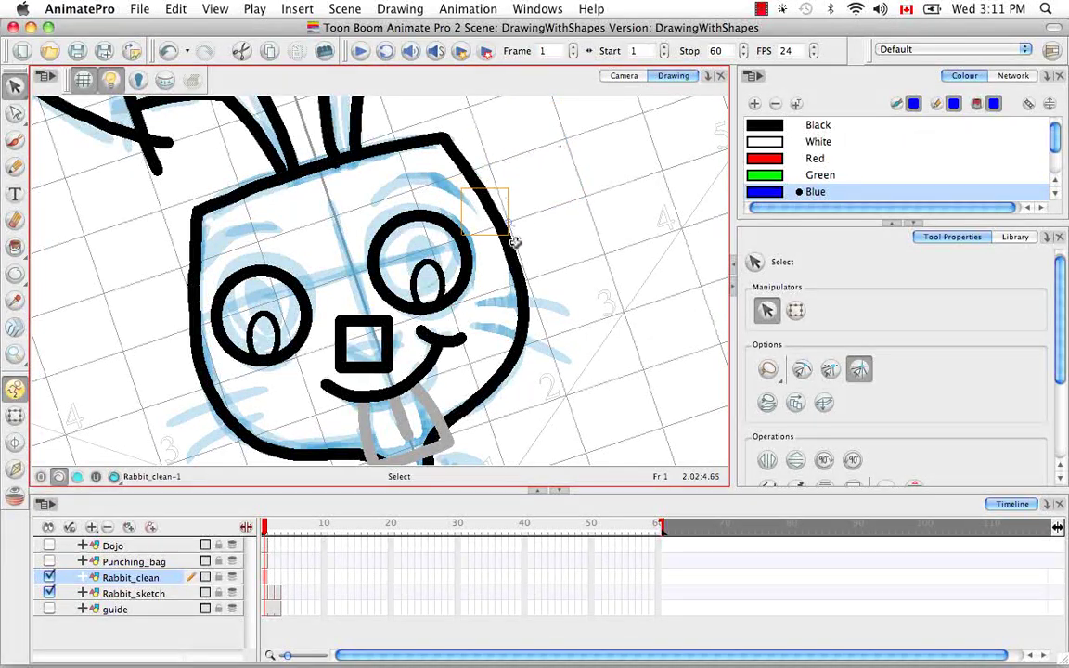
pyautogui.moveTo(371, 321); pyautogui.dragTo(356, 296)
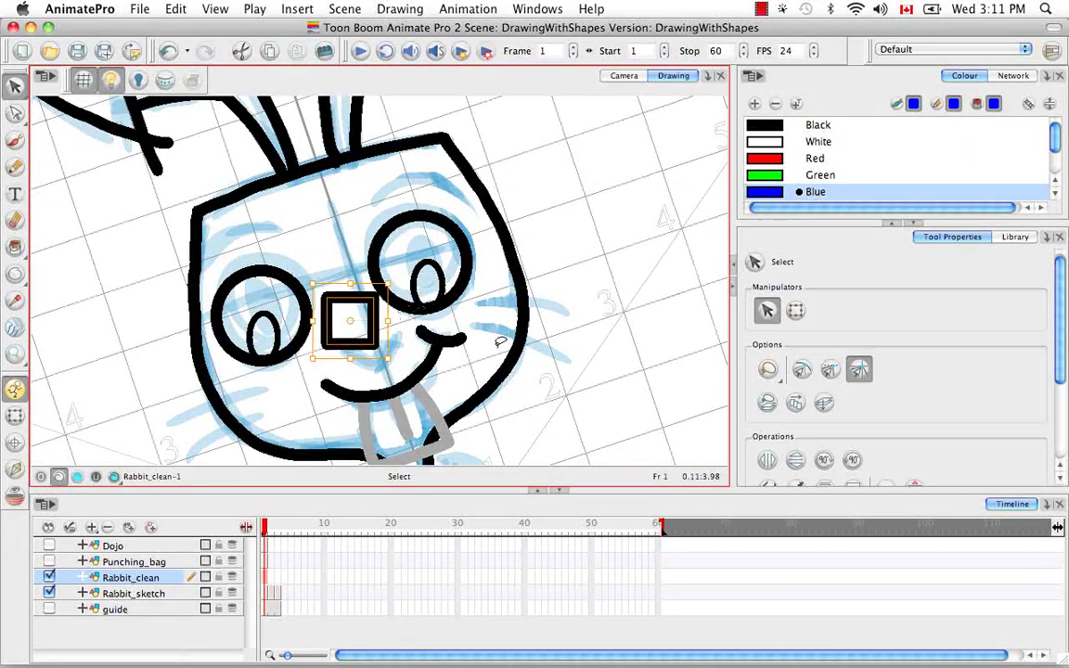
pyautogui.press('super+z')
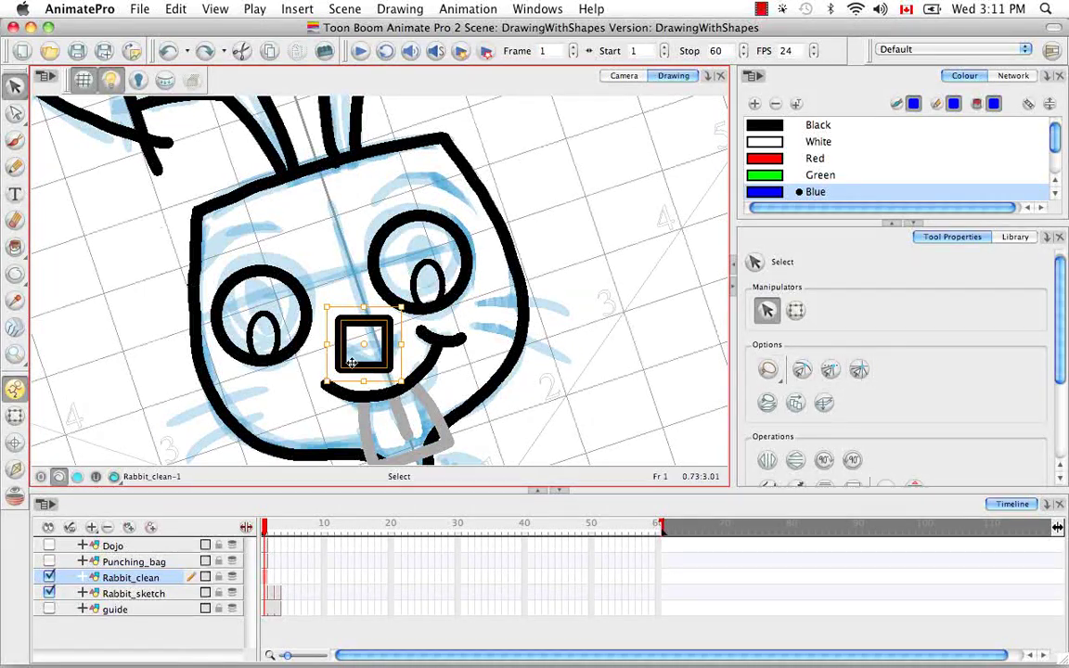
pyautogui.moveTo(15, 273); pyautogui.dragTo(100, 323)
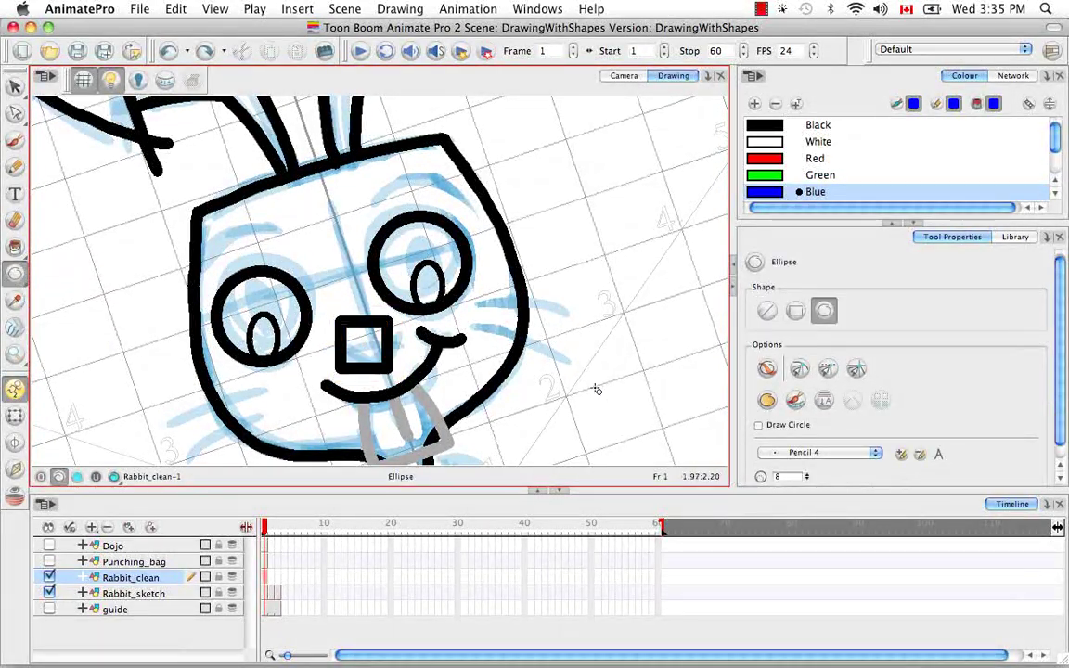
# - Enable Auto Fill, unlink the colour swatches, and set a Black outline with Red fill
pyautogui.click(768, 401)
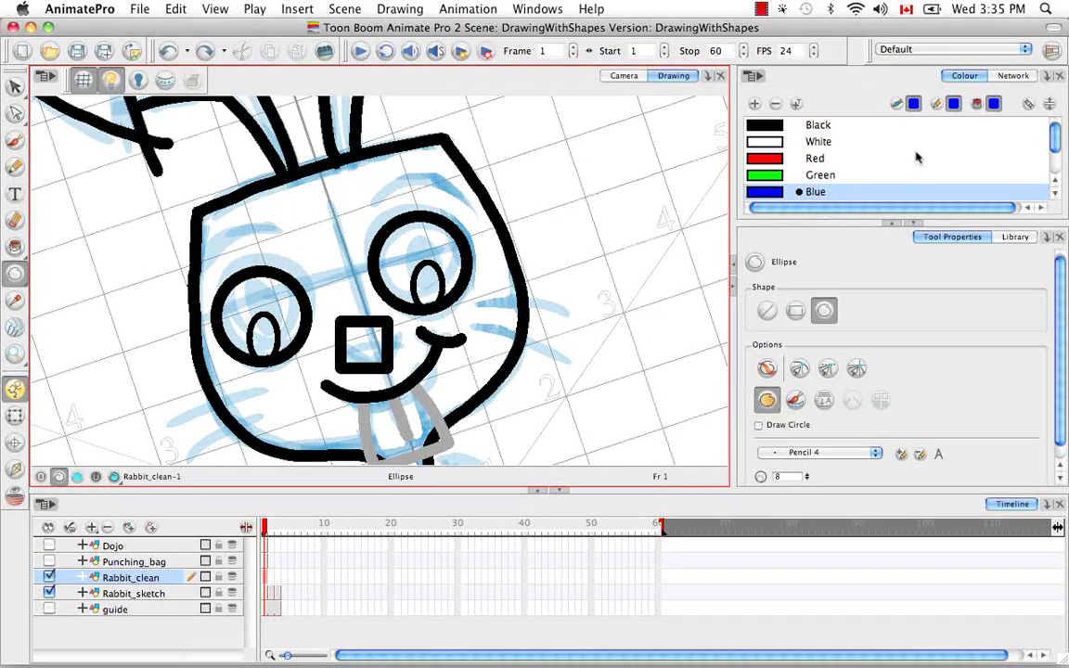
pyautogui.click(1028, 104)
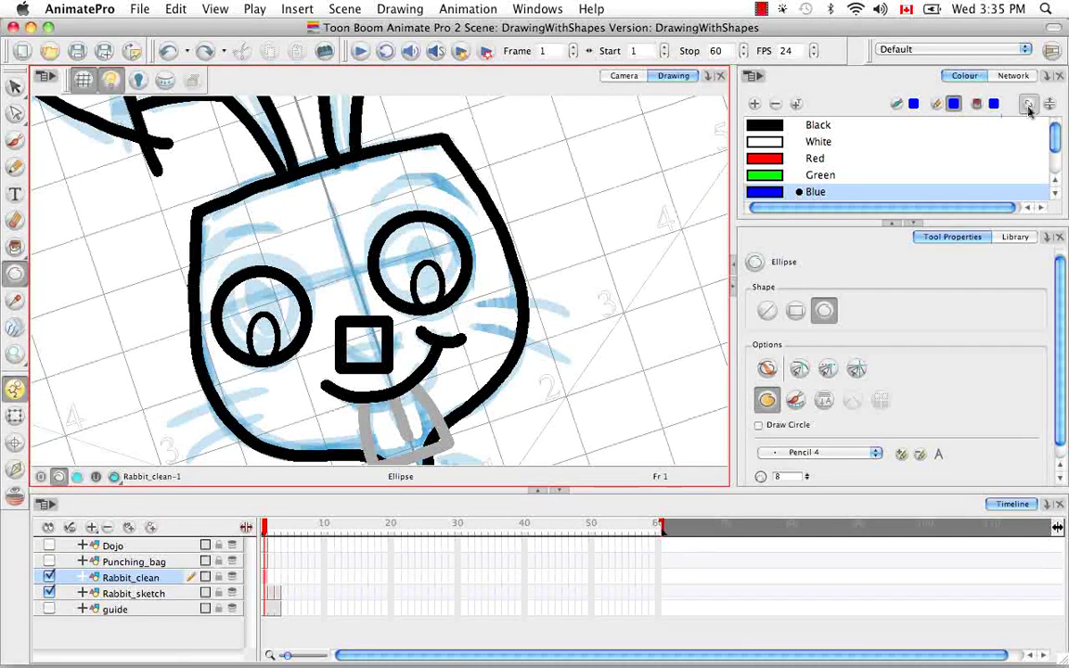
pyautogui.click(825, 126)
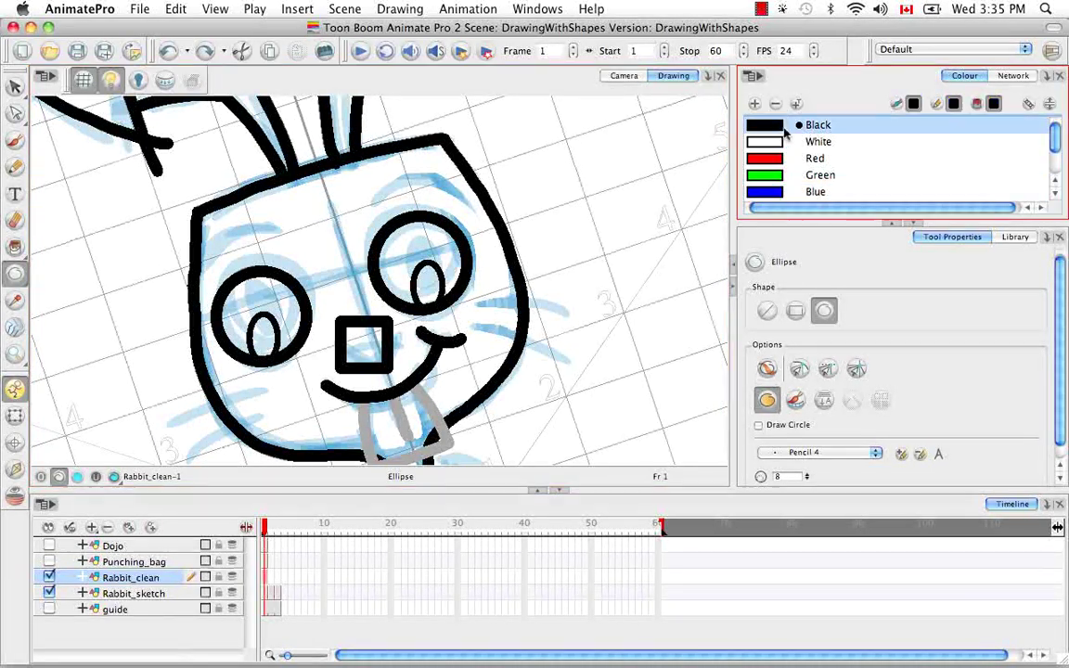
pyautogui.click(1024, 108)
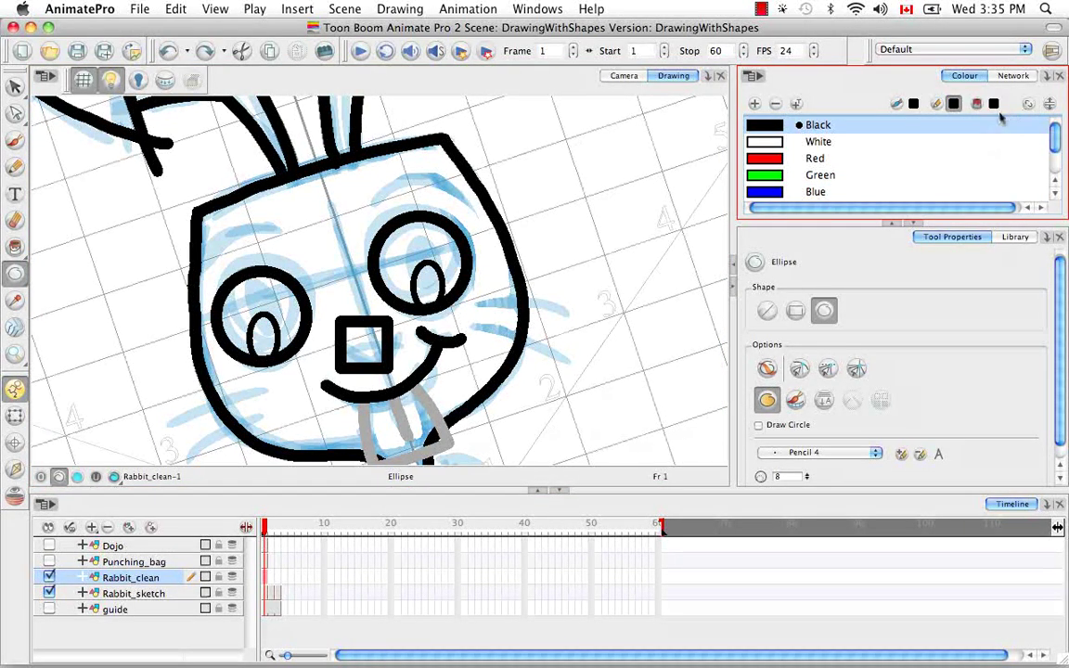
pyautogui.click(995, 105)
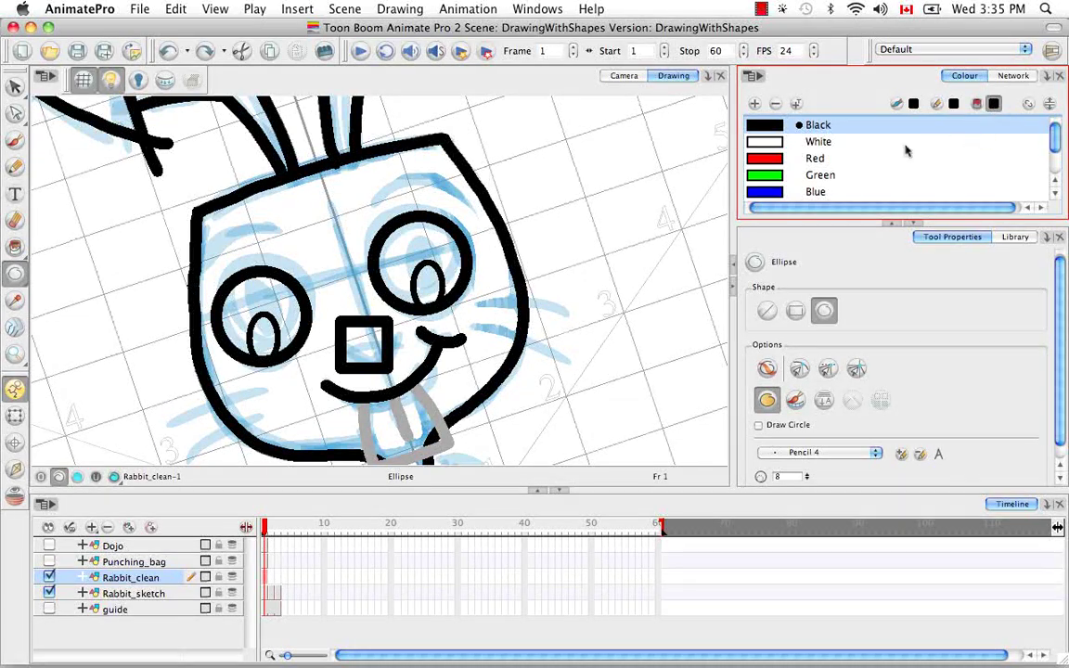
pyautogui.click(768, 162)
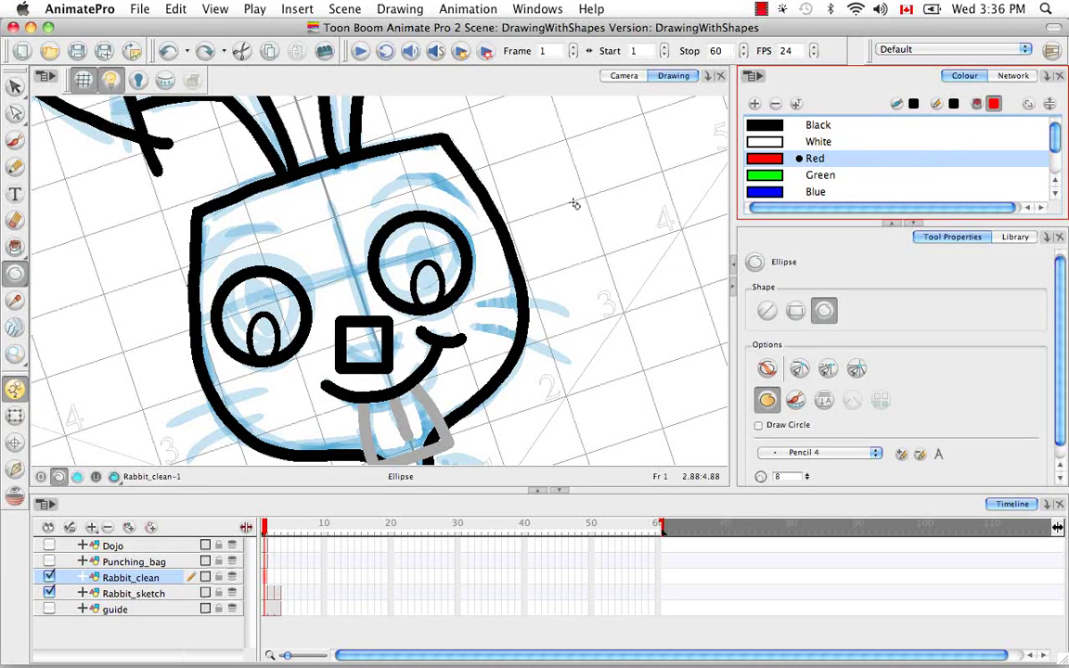
# - Draw three red-filled test circles, undo them, relink the colours and reselect Black
pyautogui.moveTo(559, 160); pyautogui.dragTo(625, 222)
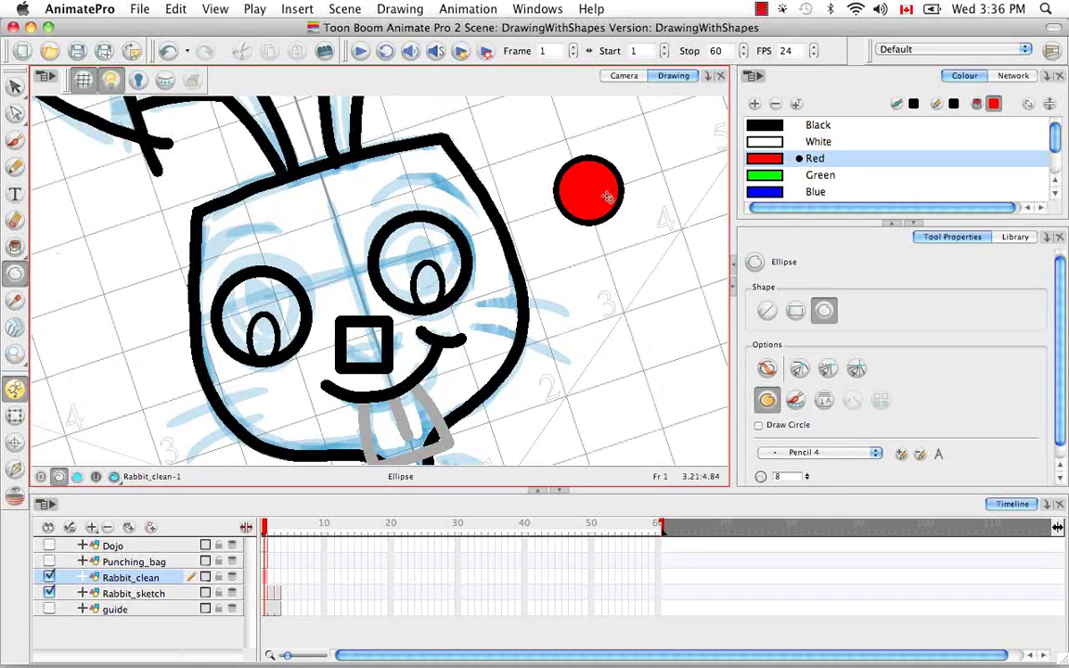
pyautogui.moveTo(572, 267); pyautogui.dragTo(617, 311)
pyautogui.moveTo(670, 220); pyautogui.dragTo(626, 264)
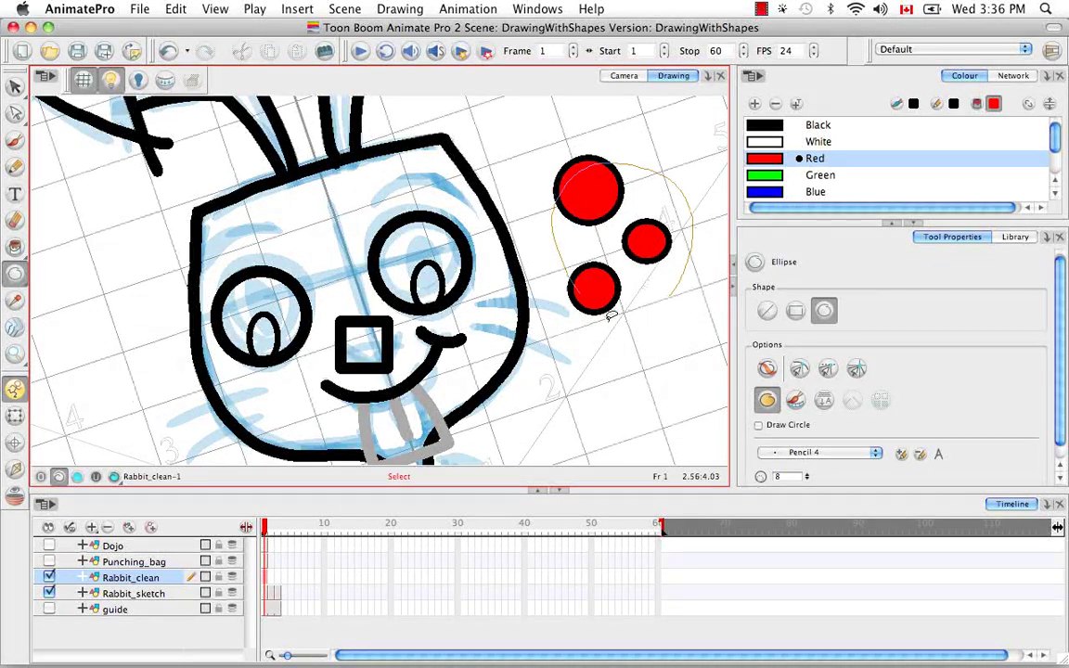
pyautogui.press('super+z')
pyautogui.press('super+z')
pyautogui.press('super+z')
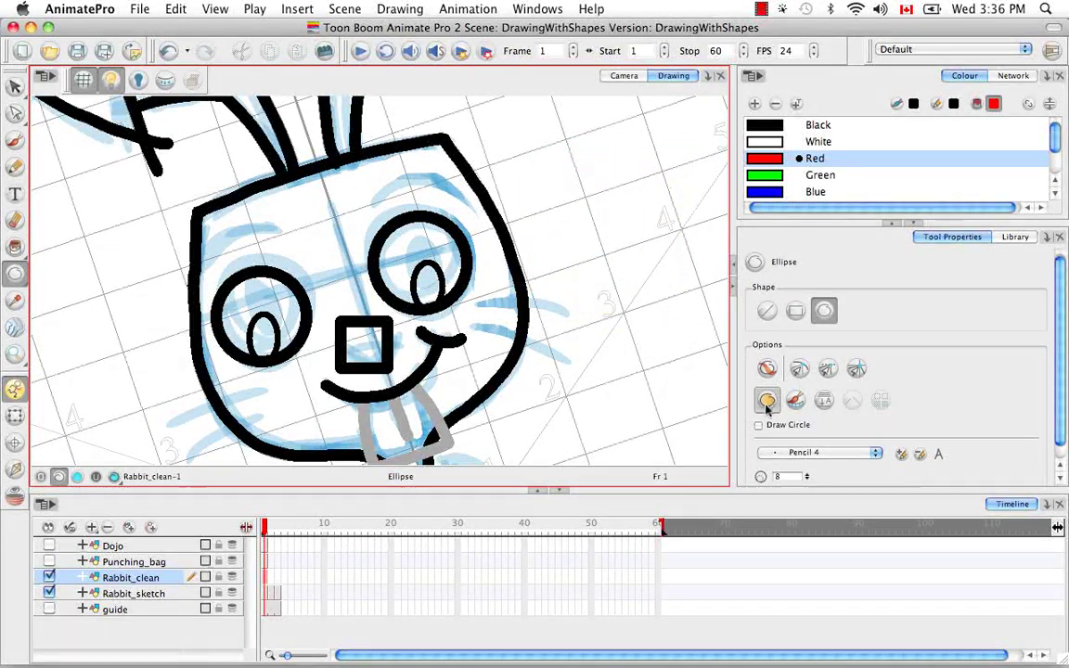
pyautogui.click(1028, 105)
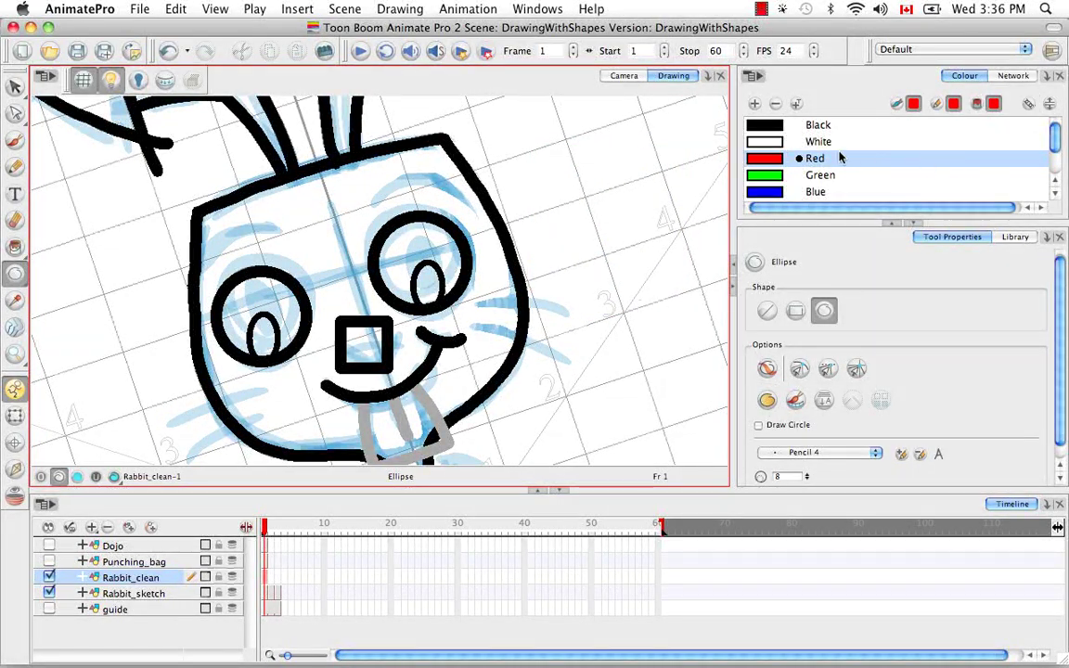
pyautogui.click(777, 126)
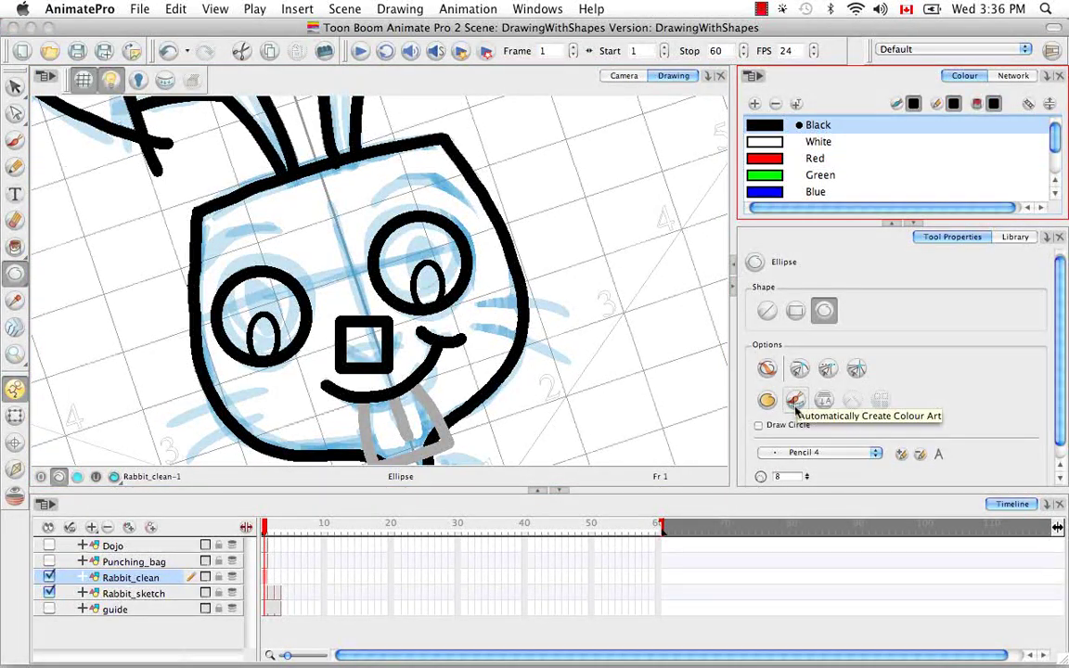
# - Turn on Auto Flatten and draw two overlapping test circles right of the rabbit's head
pyautogui.click(822, 401)
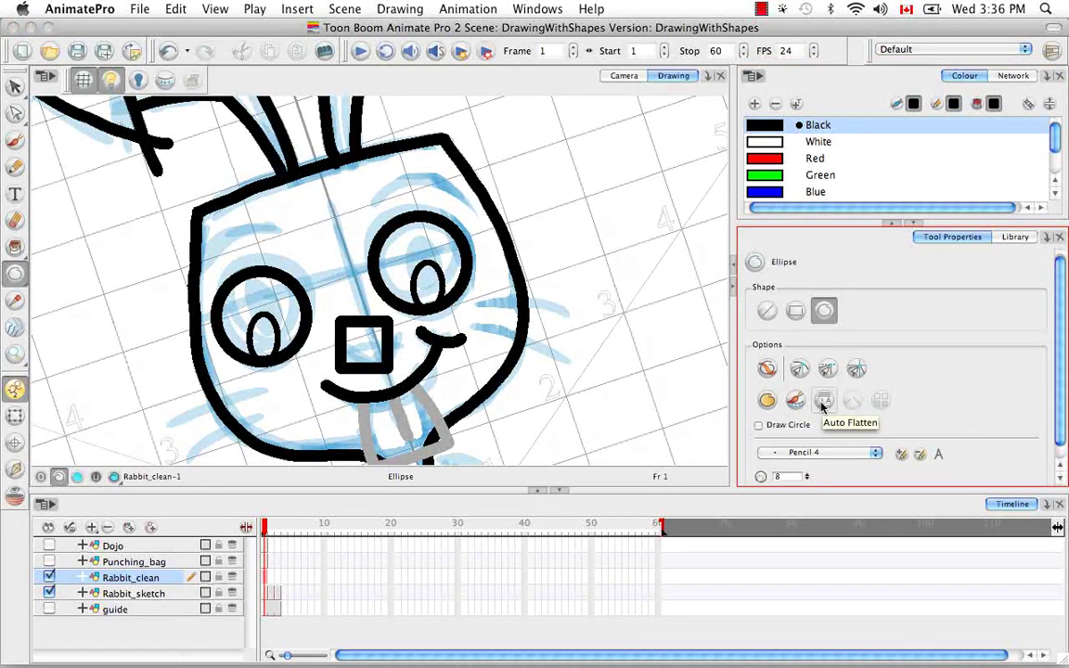
pyautogui.click(823, 402)
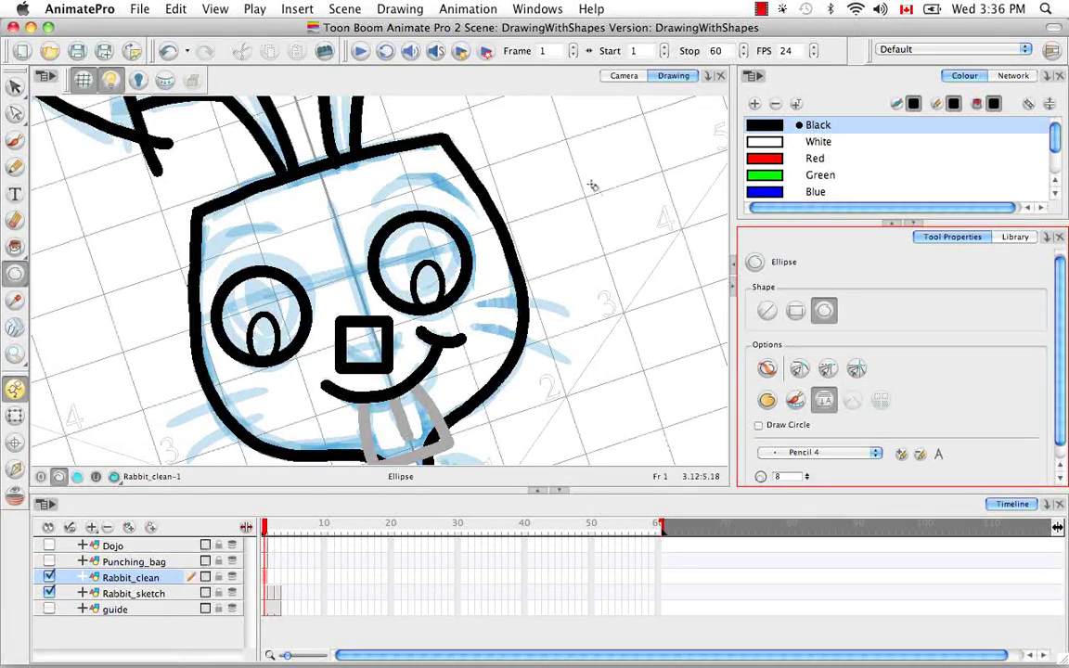
pyautogui.moveTo(561, 158); pyautogui.dragTo(634, 227)
pyautogui.moveTo(590, 188); pyautogui.dragTo(651, 251)
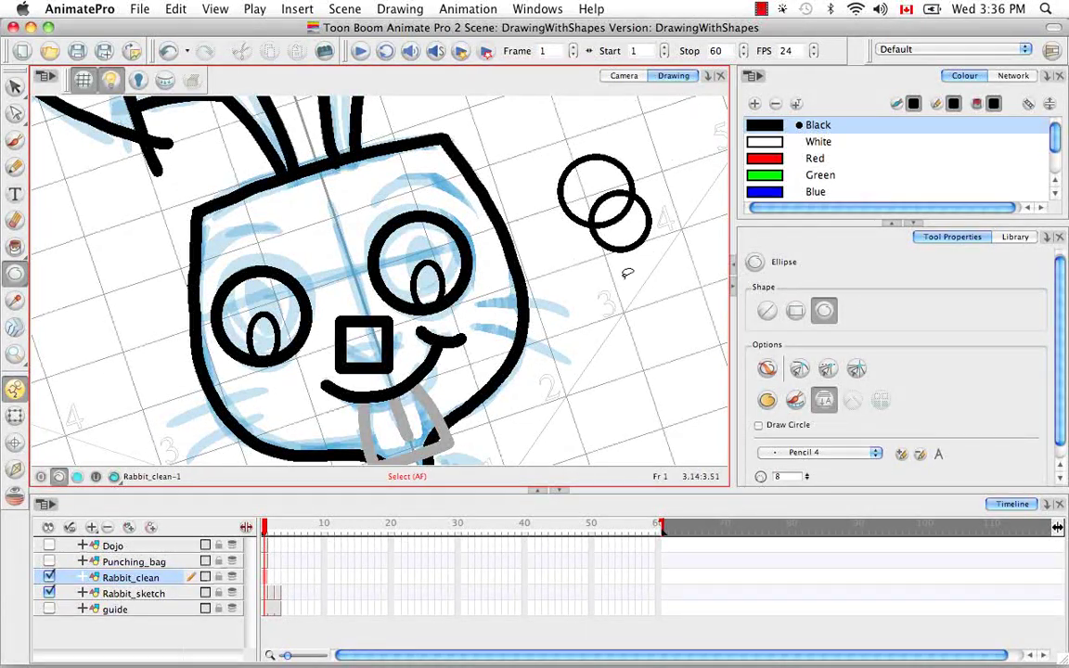
# - Move and rotate the flattened circle pair, then undo everything to remove the test circles
pyautogui.keyDown('super'); pyautogui.click(652, 229); pyautogui.keyUp('super')
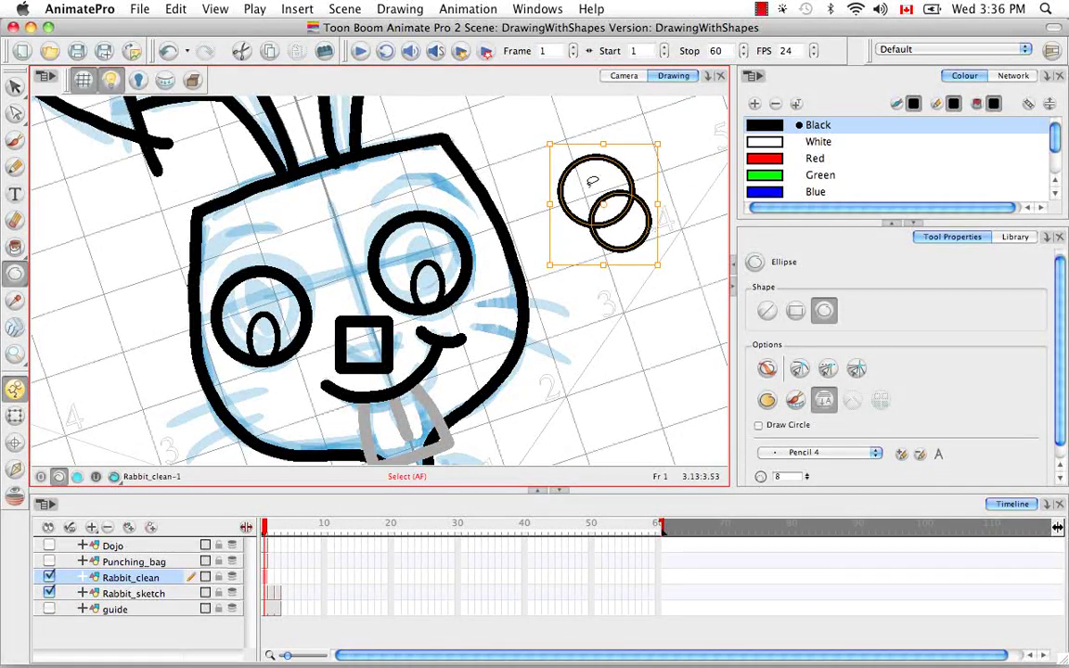
pyautogui.press('Escape')
pyautogui.moveTo(626, 248)
pyautogui.mouseDown()
pyautogui.moveTo(630, 284)
pyautogui.moveTo(602, 317)
pyautogui.moveTo(656, 298)
pyautogui.moveTo(658, 246)
pyautogui.moveTo(633, 246)
pyautogui.mouseUp()
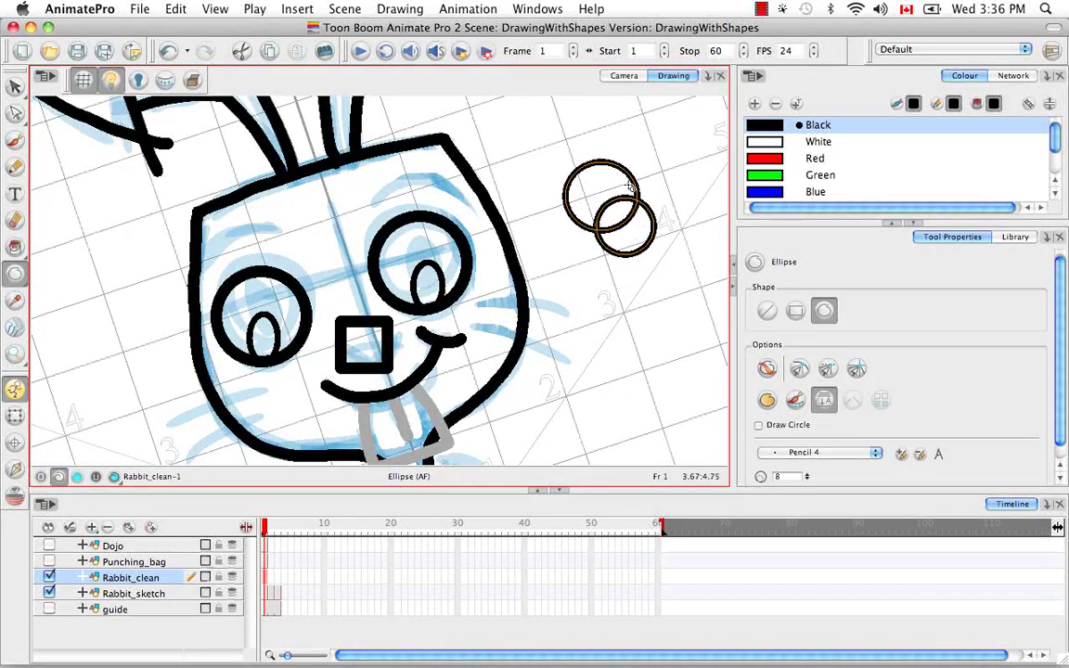
pyautogui.hotkey('alt', 's')
pyautogui.click(655, 253)
pyautogui.moveTo(661, 271)
pyautogui.mouseDown()
pyautogui.moveTo(683, 240)
pyautogui.moveTo(647, 307)
pyautogui.moveTo(649, 346)
pyautogui.moveTo(657, 271)
pyautogui.moveTo(643, 253)
pyautogui.moveTo(631, 241)
pyautogui.moveTo(591, 279)
pyautogui.moveTo(624, 307)
pyautogui.moveTo(714, 296)
pyautogui.moveTo(720, 248)
pyautogui.moveTo(705, 278)
pyautogui.mouseUp()
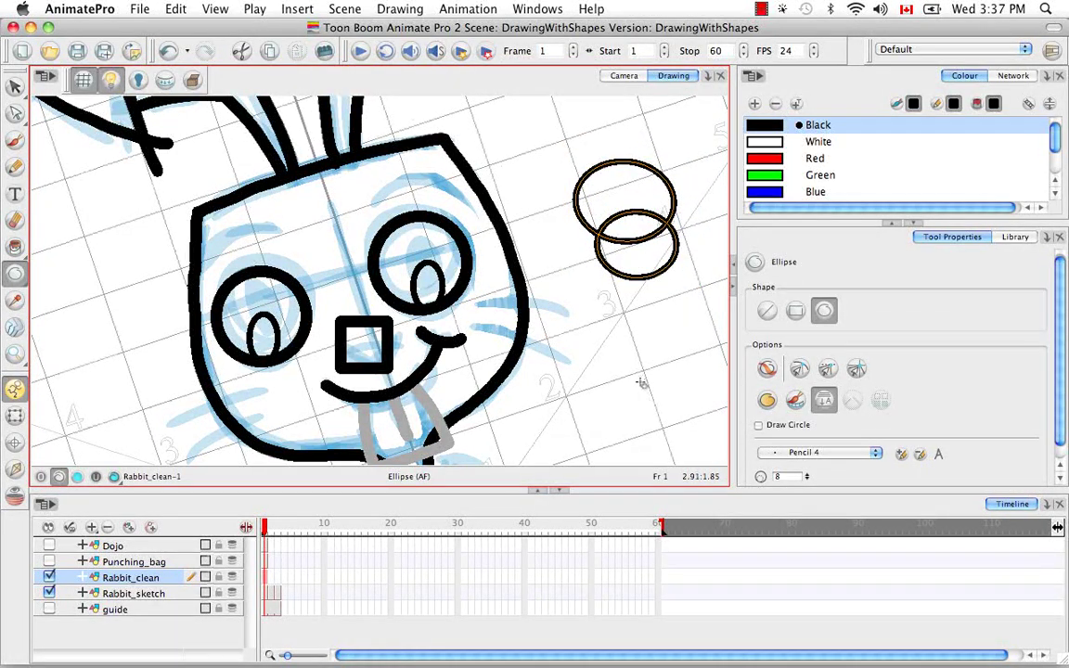
pyautogui.press('super+z')
pyautogui.press('super+z')
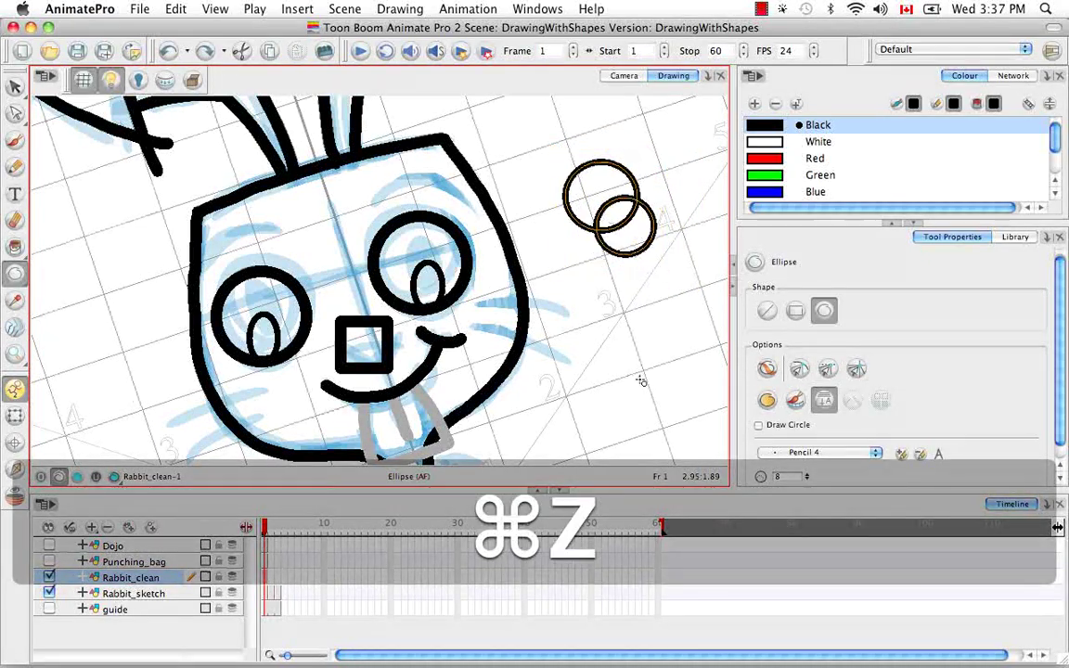
pyautogui.press('super+z')
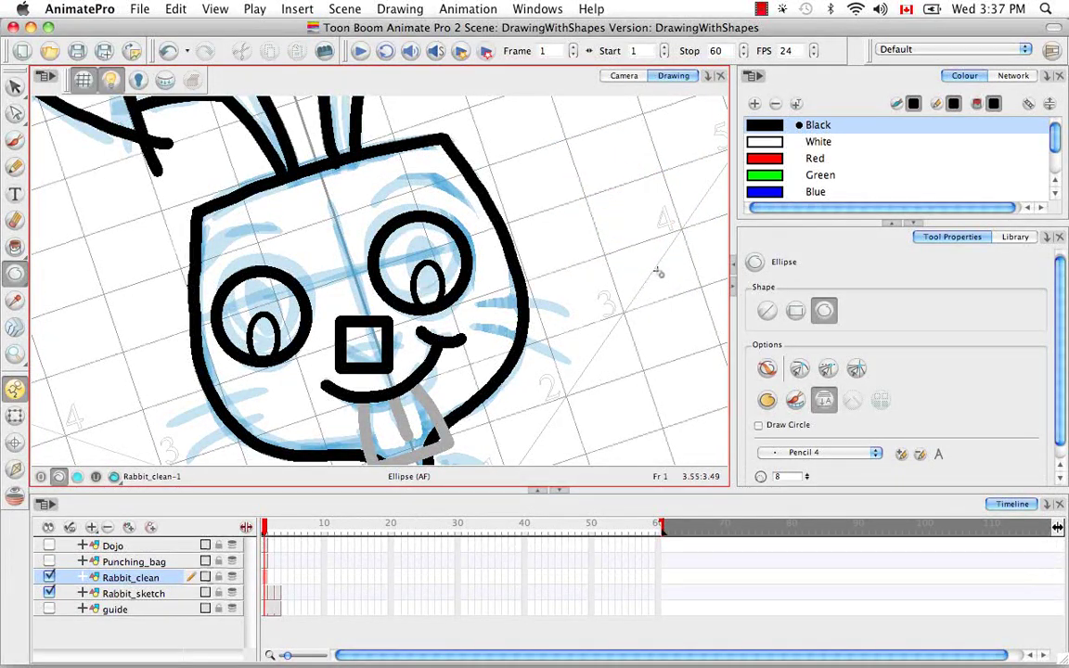